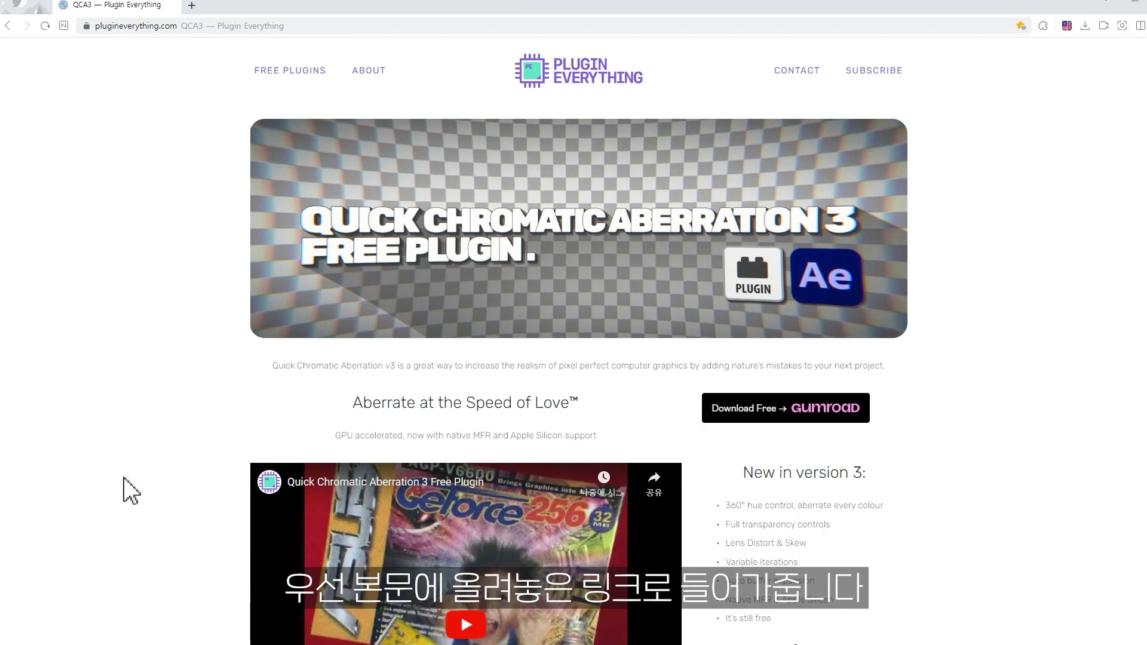
- Scroll to Quick Chromatic Aberration 3's free download and open its Gumroad purchase page
scroll(724, 529, down, 6)
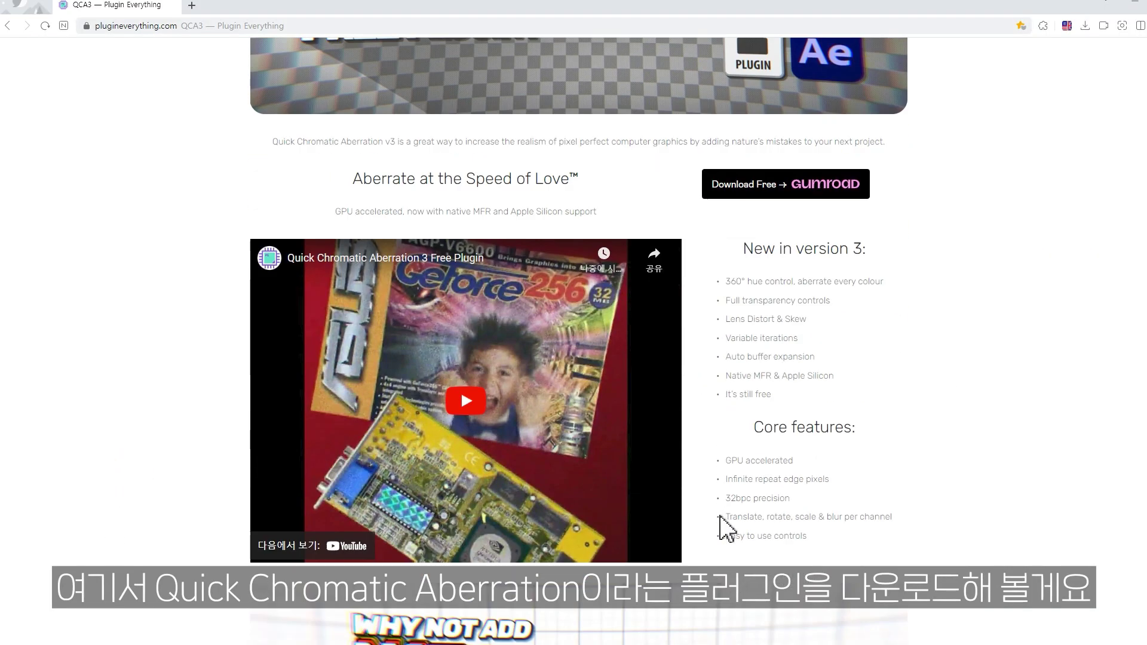
scroll(720, 515, down, 6)
scroll(720, 514, down, 2)
scroll(719, 515, down, 2)
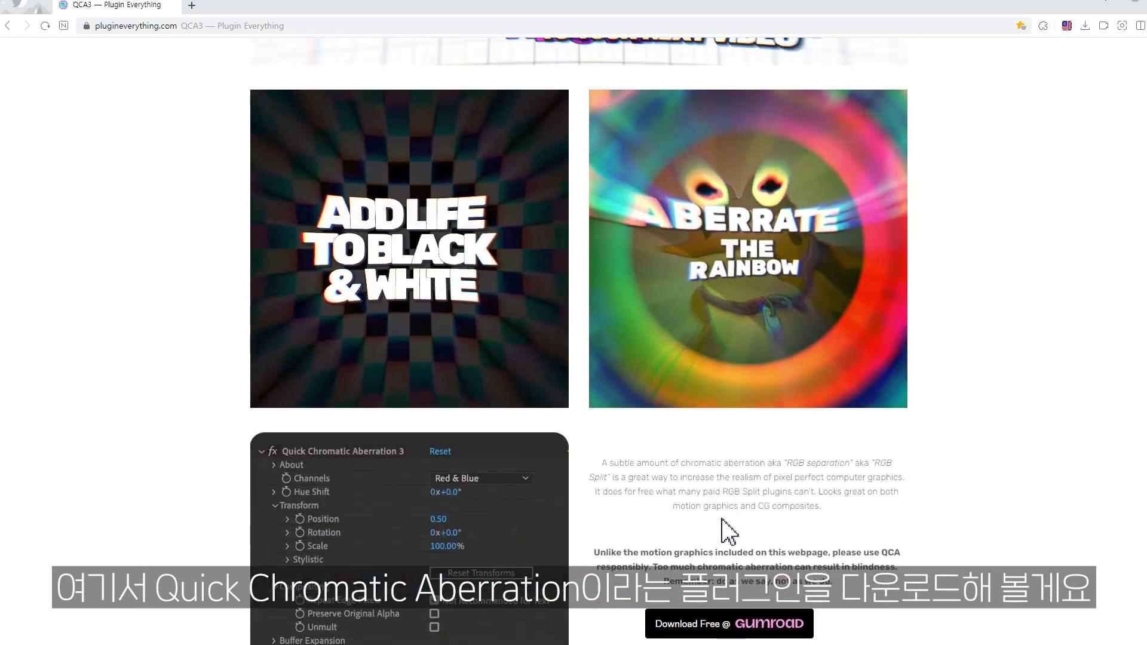
scroll(721, 515, down, 3)
scroll(721, 515, down, 2)
scroll(721, 515, down, 4)
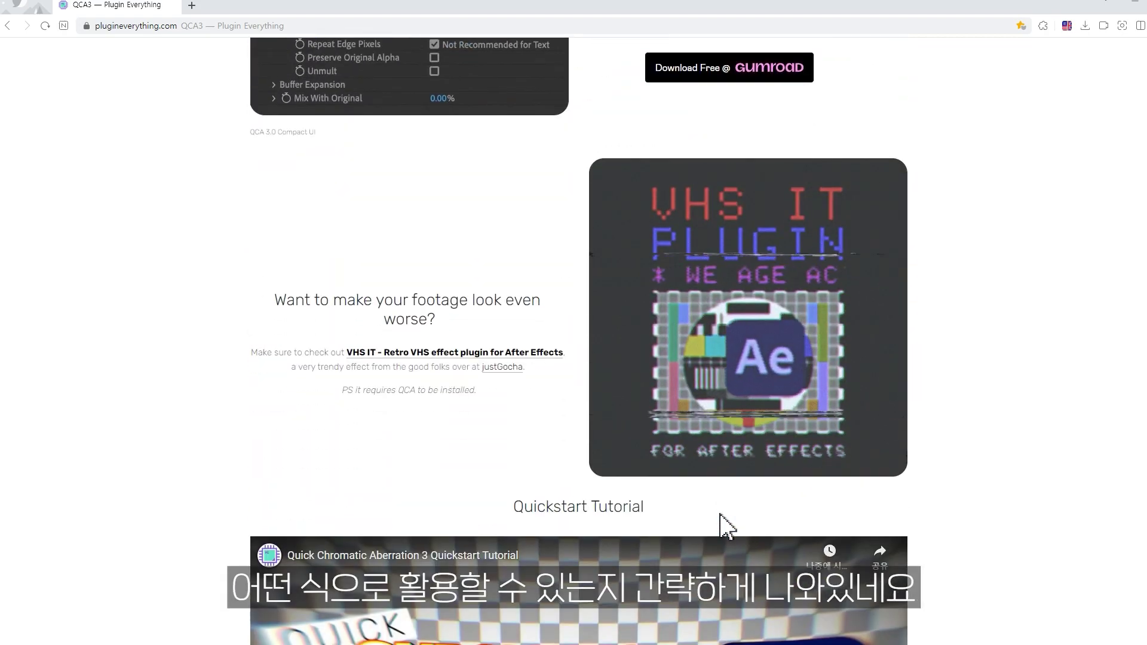
scroll(721, 515, down, 8)
scroll(721, 515, up, 13)
scroll(721, 515, up, 15)
scroll(721, 514, up, 4)
click(791, 415)
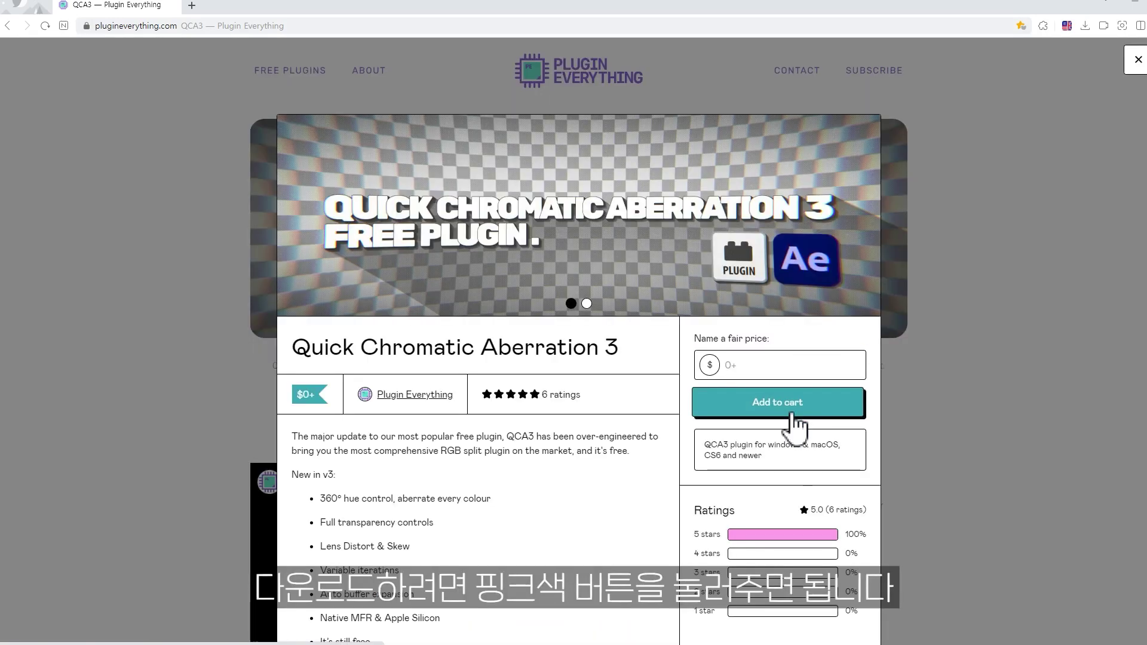
- Enter a price of 0 and add the plugin to the cart
click(746, 365)
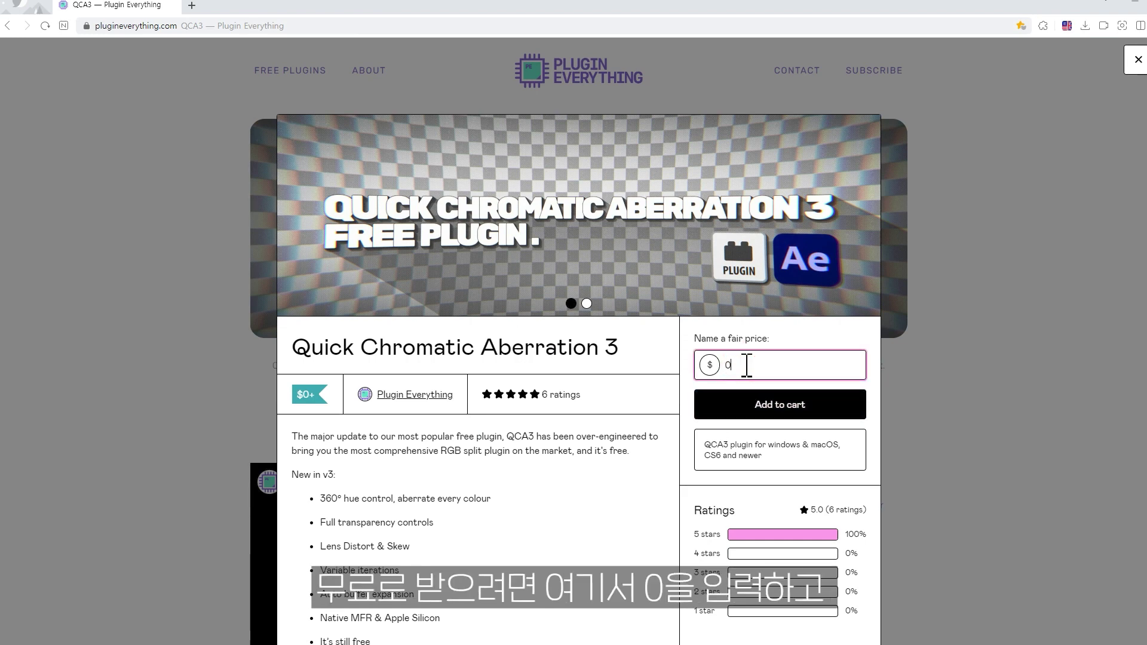
text(0)
click(782, 412)
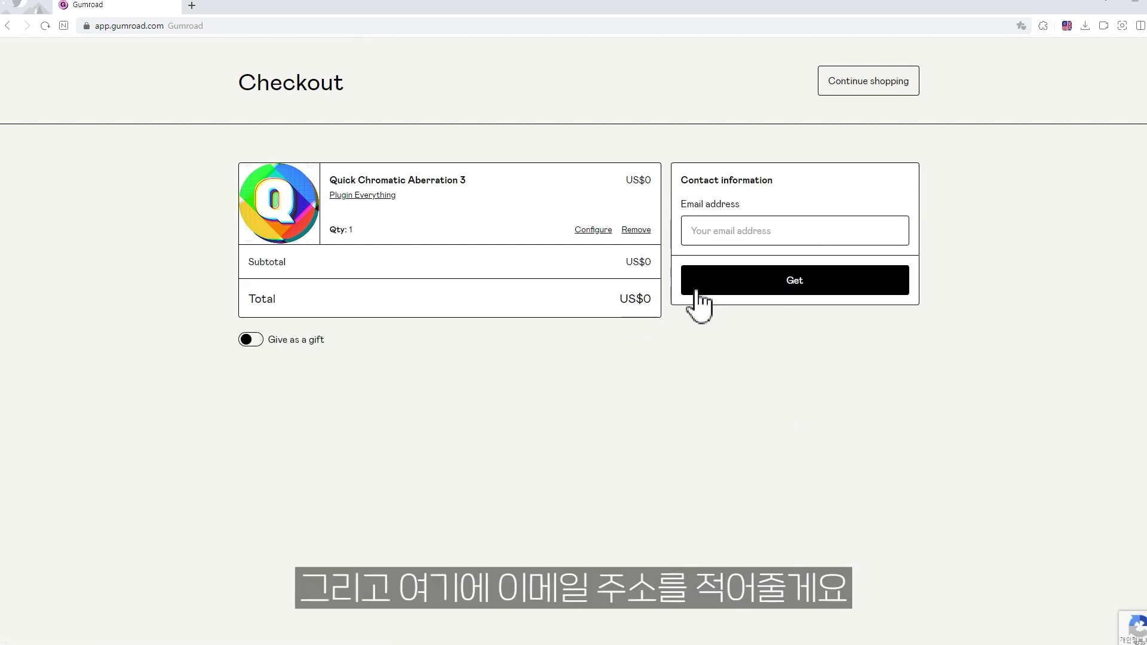
- Enter an e-mail address at checkout and complete the free order to download QCA3 (1).zip
click(784, 238)
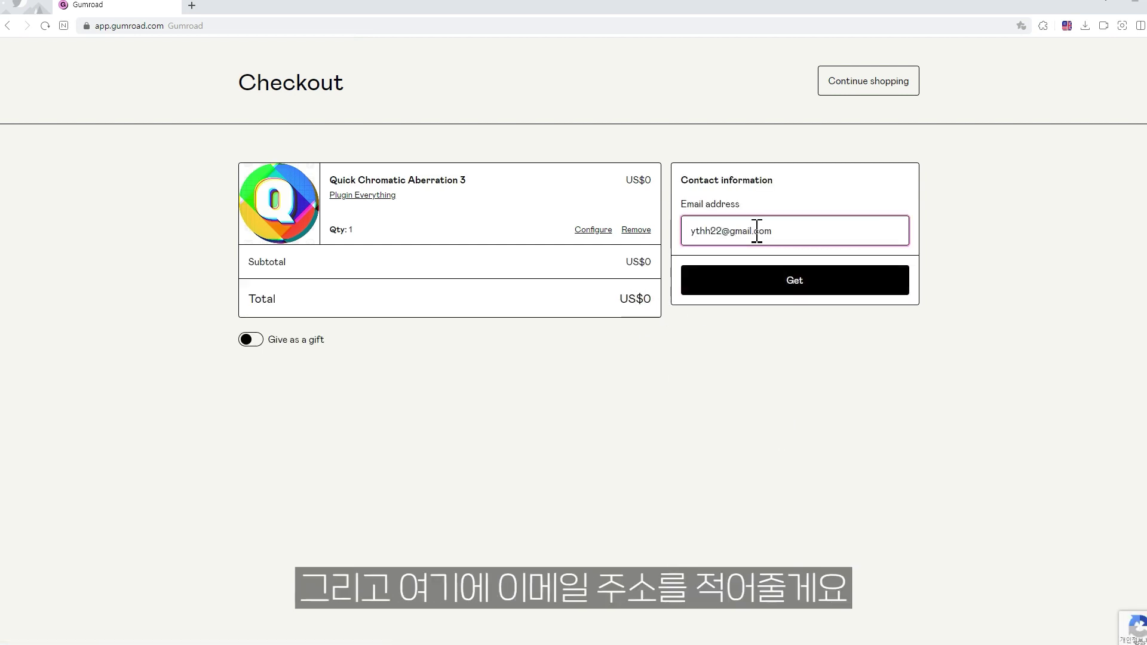
click(779, 280)
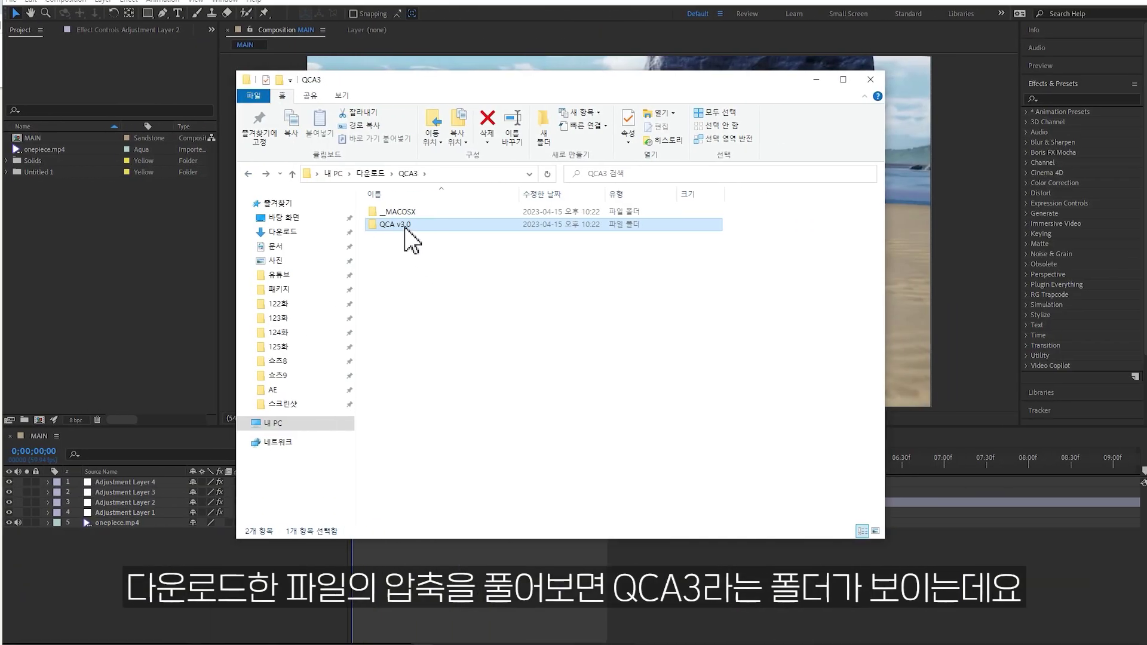
- Copy QCA3.aex from the QCA v3.0 folder
click(406, 226)
double_click(406, 226)
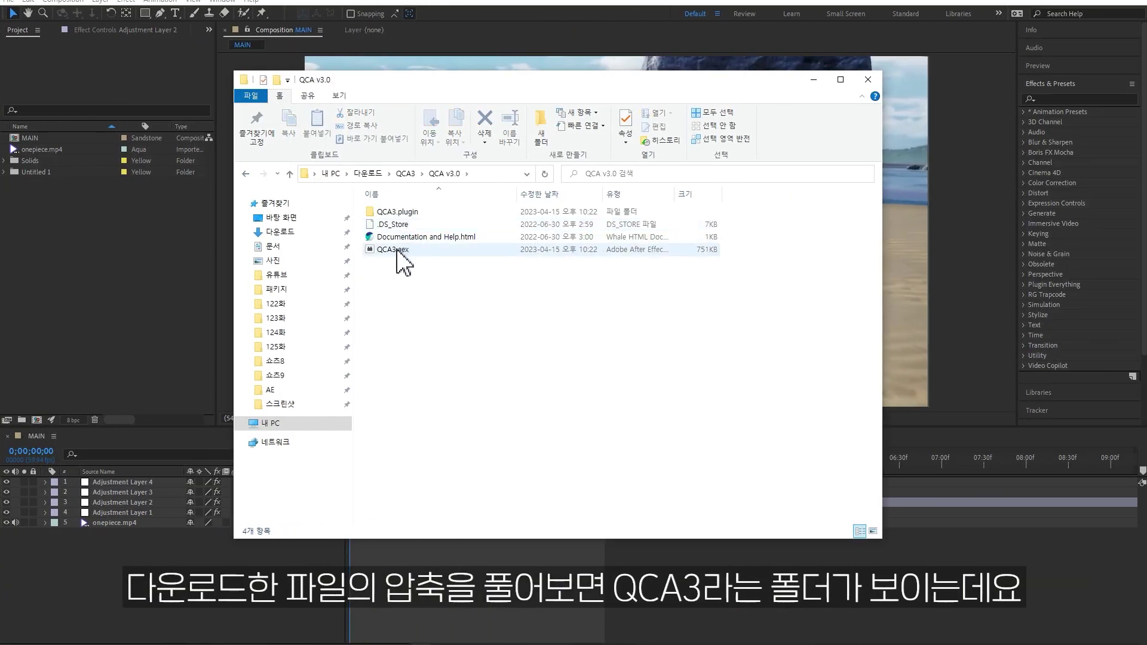
click(399, 249)
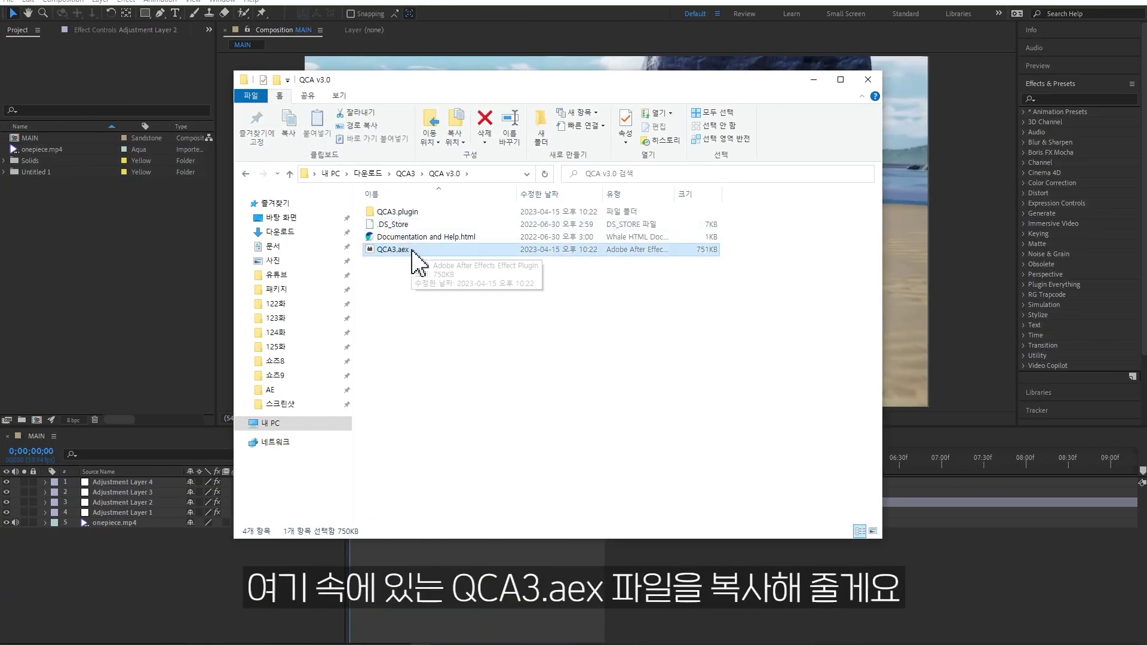
right_click(411, 250)
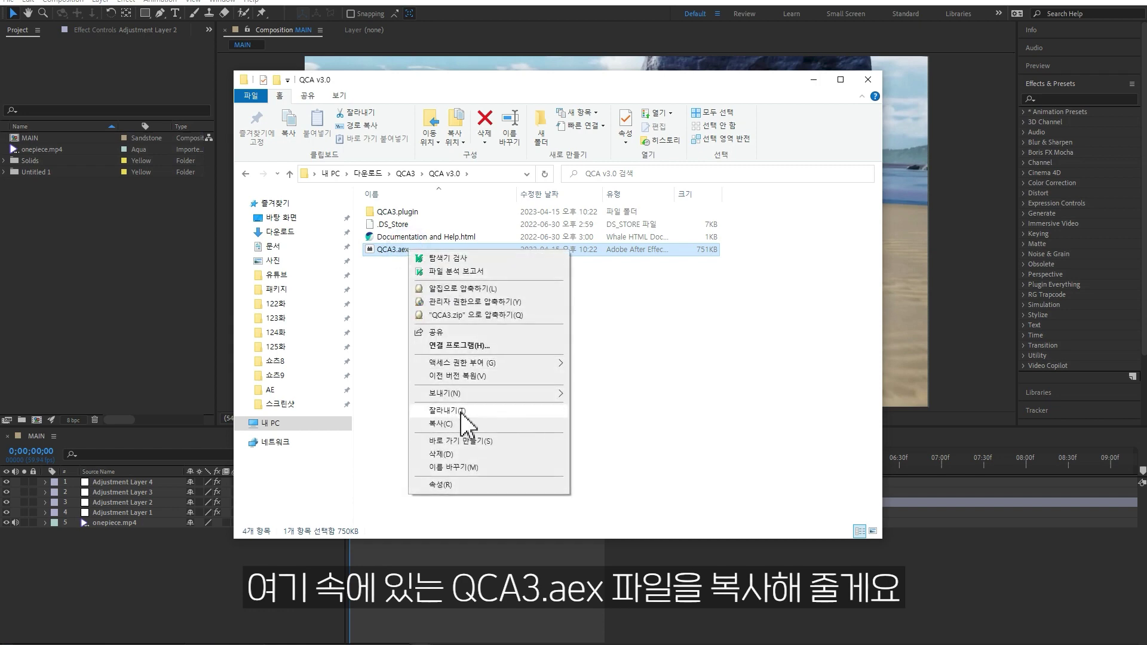
click(457, 424)
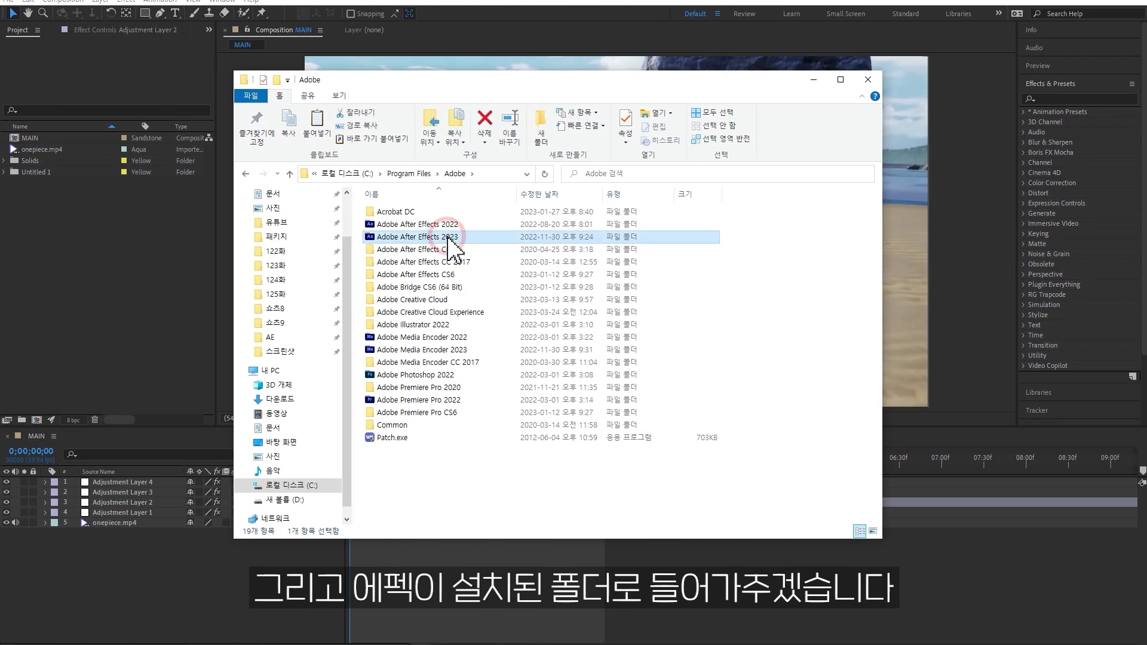
- Navigate into Adobe After Effects 2023 > Support Files > Plug-ins
double_click(445, 235)
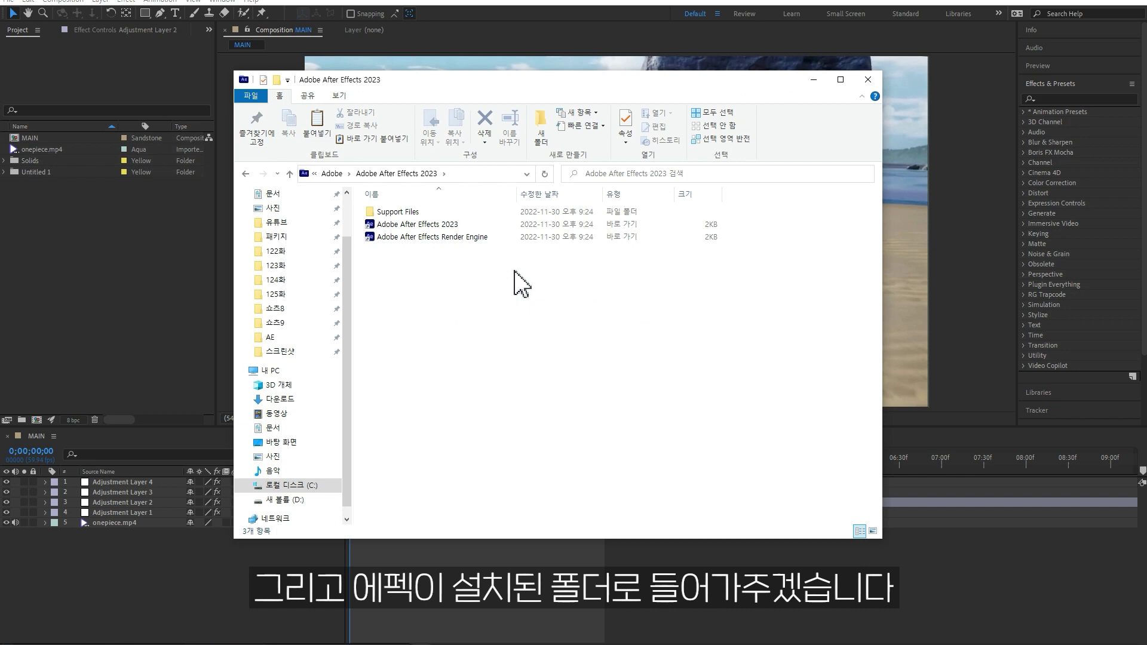
click(405, 214)
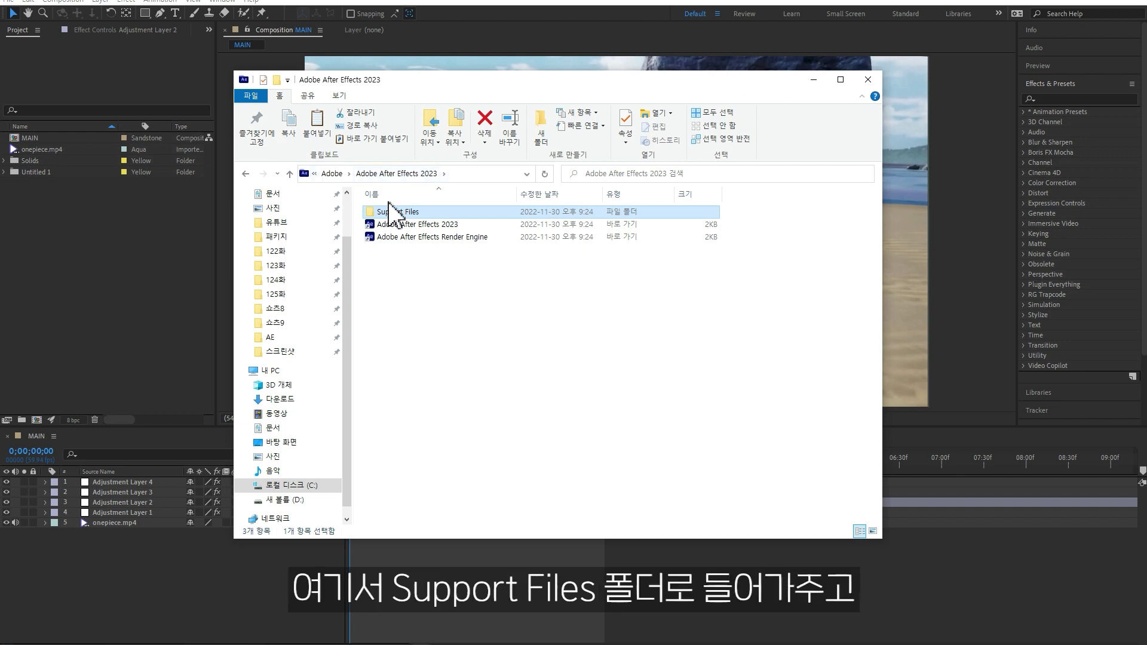
double_click(411, 212)
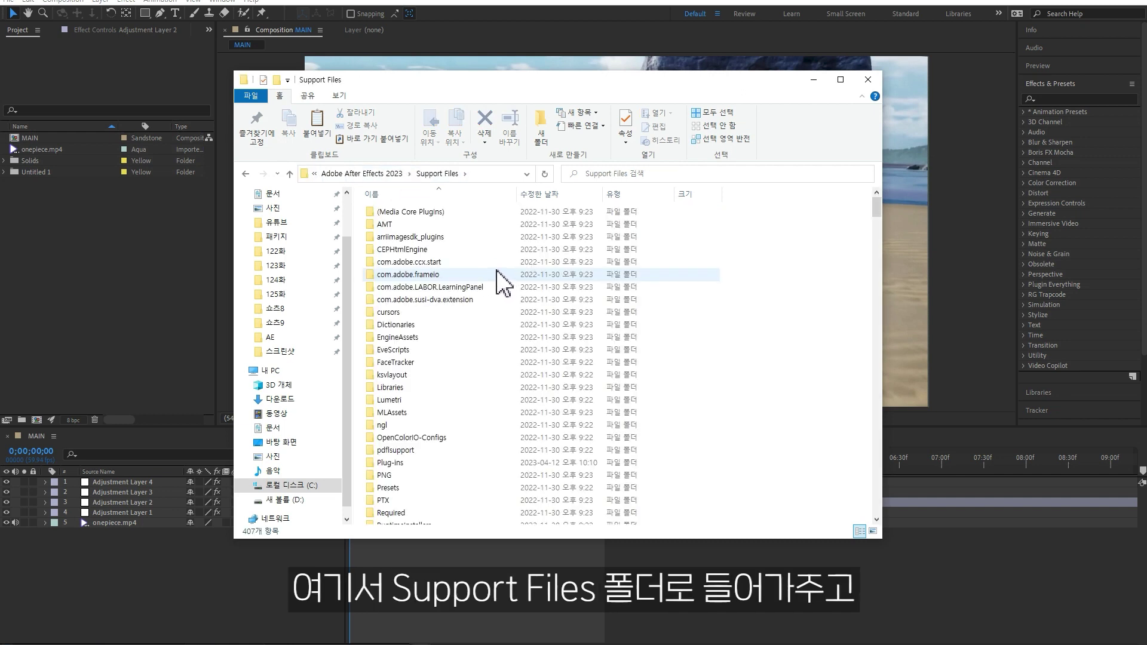
double_click(414, 463)
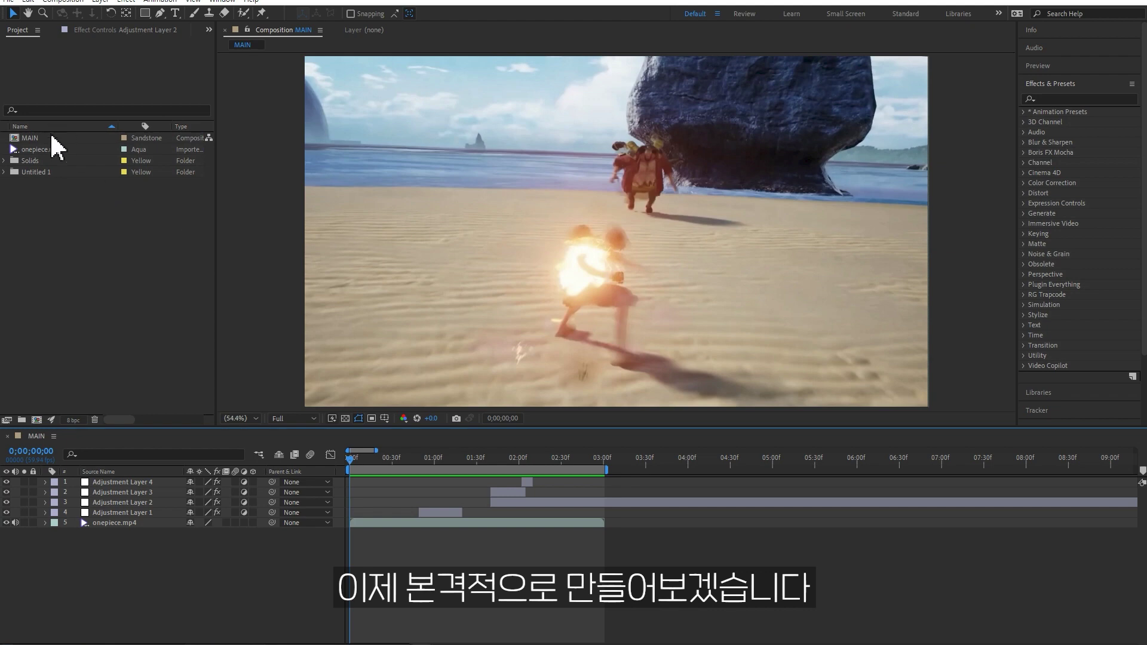
- Create a composition matching onepiece.mp4 and move to a later frame
click(48, 148)
drag(40, 156, 34, 422)
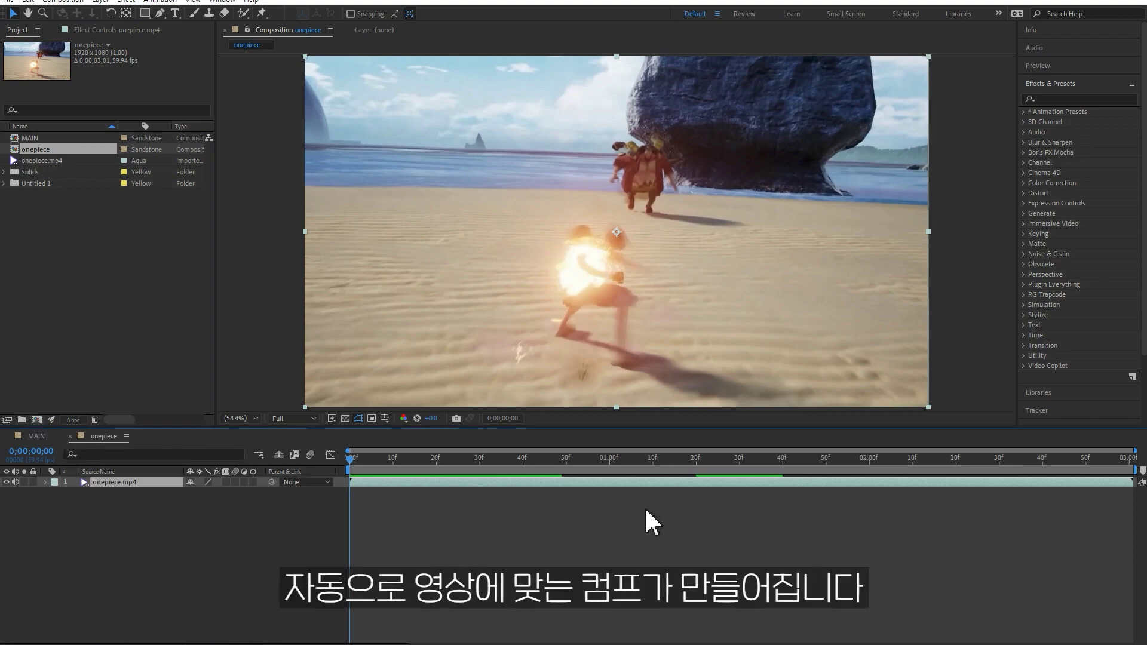
drag(358, 458, 1102, 461)
- Preview the clip, then park on the face close-up at 0;00;00;57
key(space)
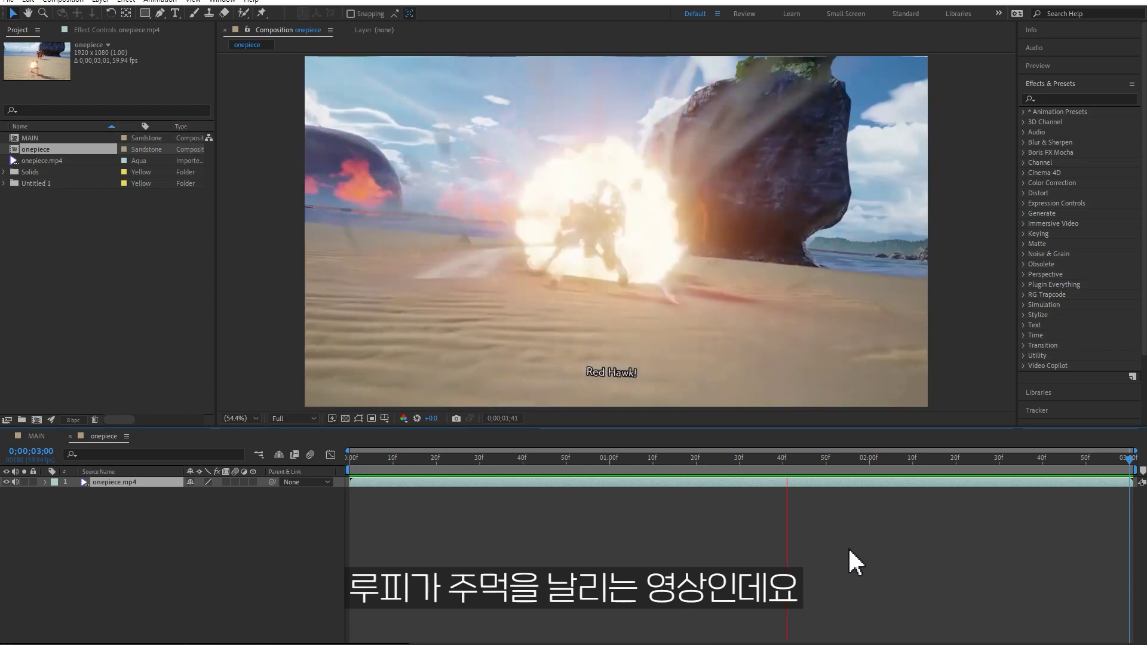
key(space)
drag(394, 463, 564, 461)
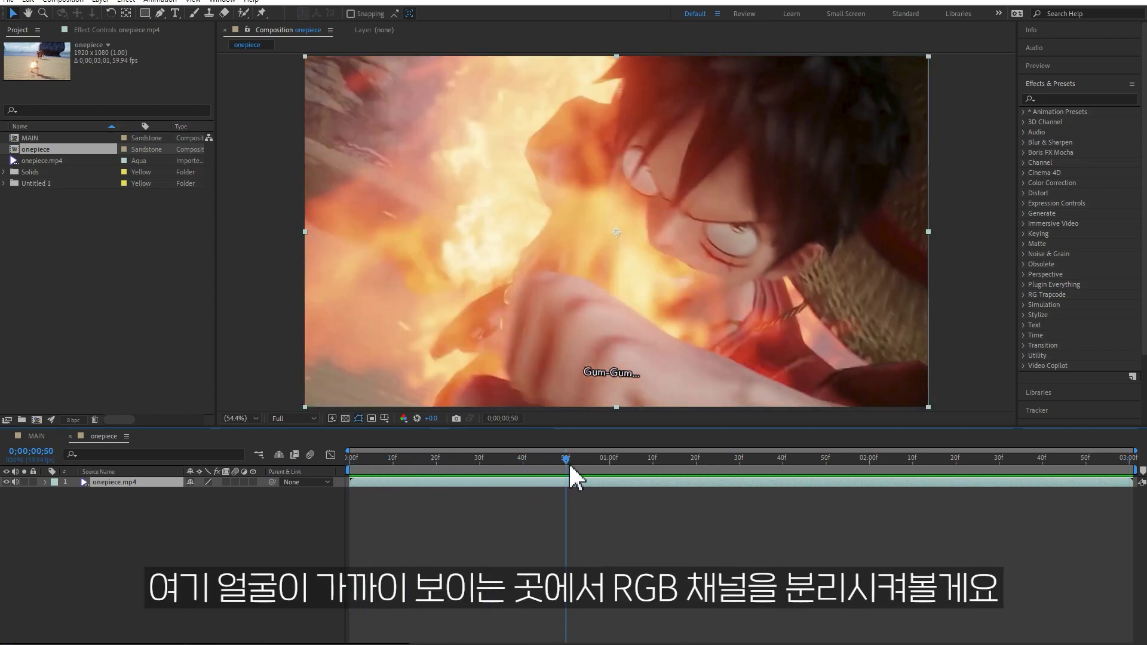
drag(564, 461, 596, 461)
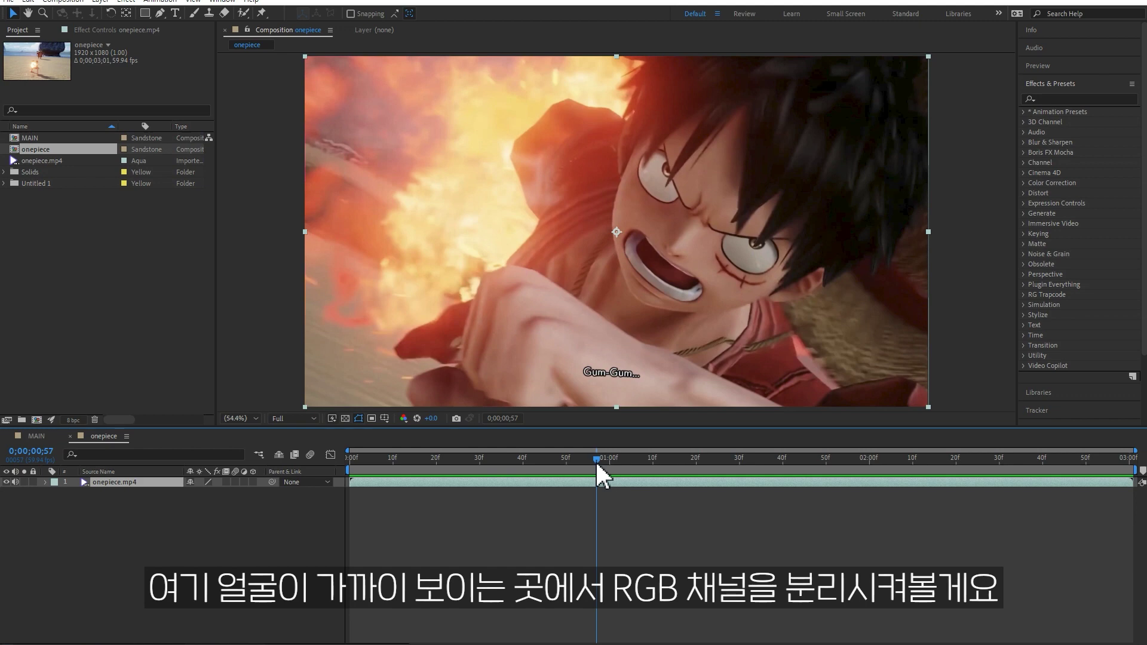
- Add a new adjustment layer trimmed to start at 0;00;00;57
right_click(117, 524)
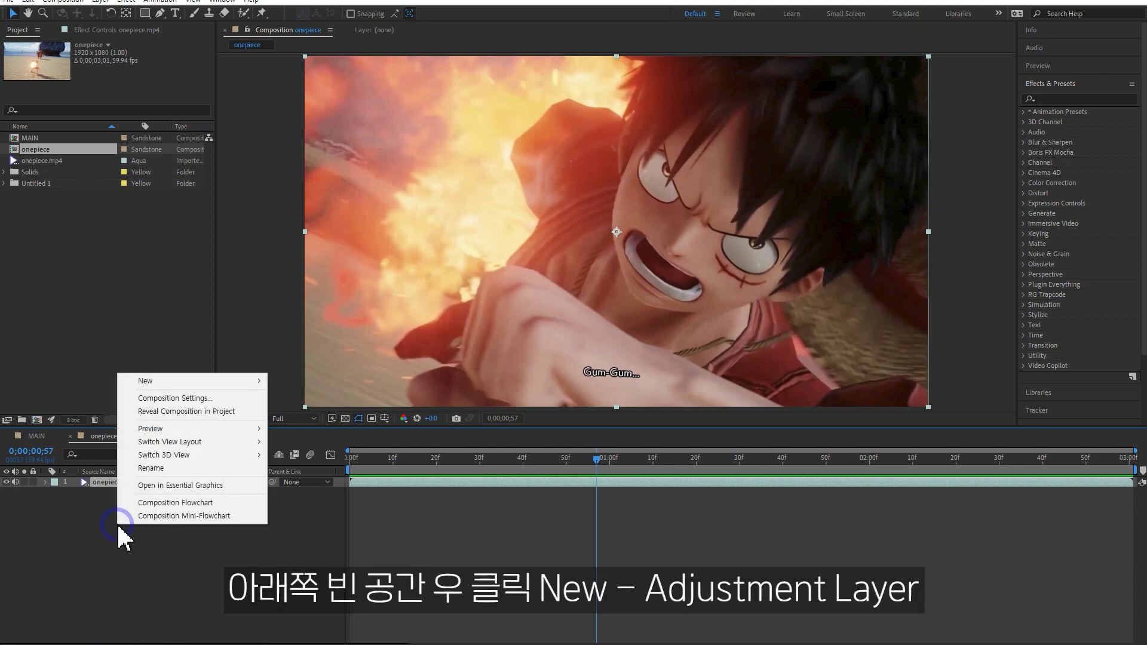
mouse_move(155, 381)
click(341, 476)
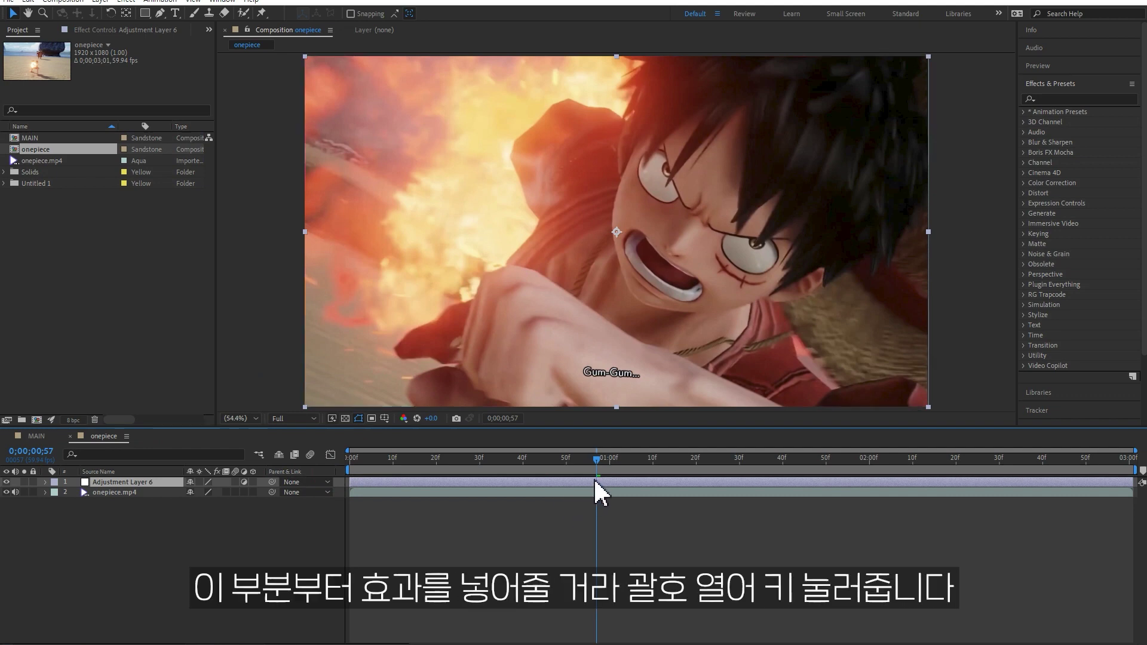
key(bracketleft)
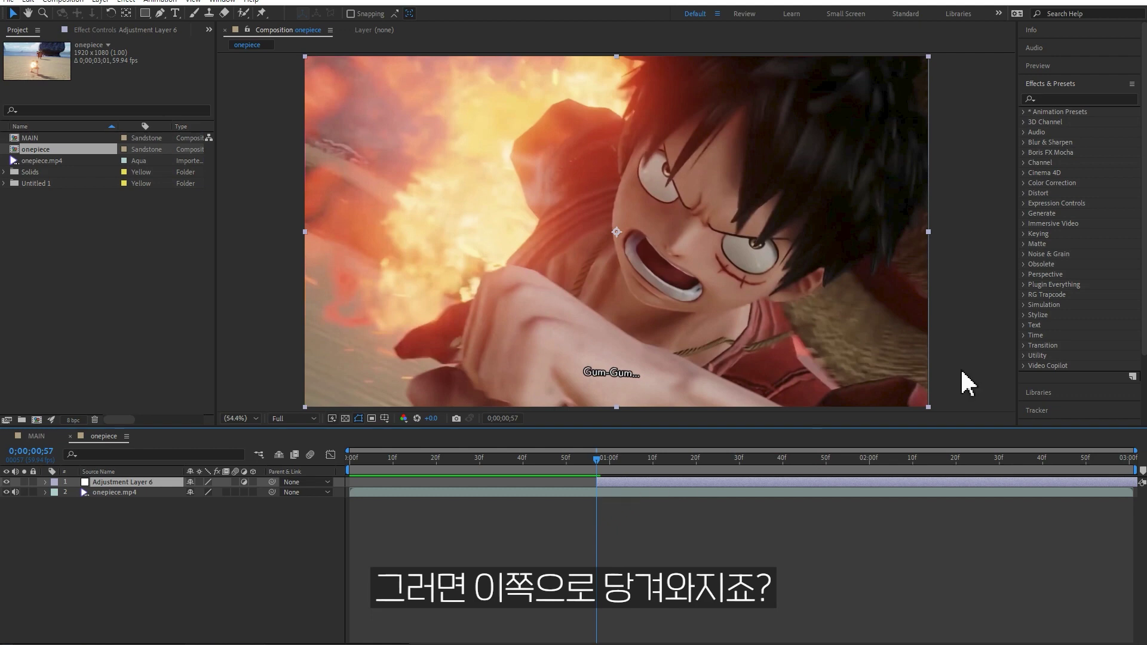
- Search 'quick' in Effects & Presets and apply Quick Chromatic Aberration 3 to the adjustment layer
click(1097, 99)
text(quick)
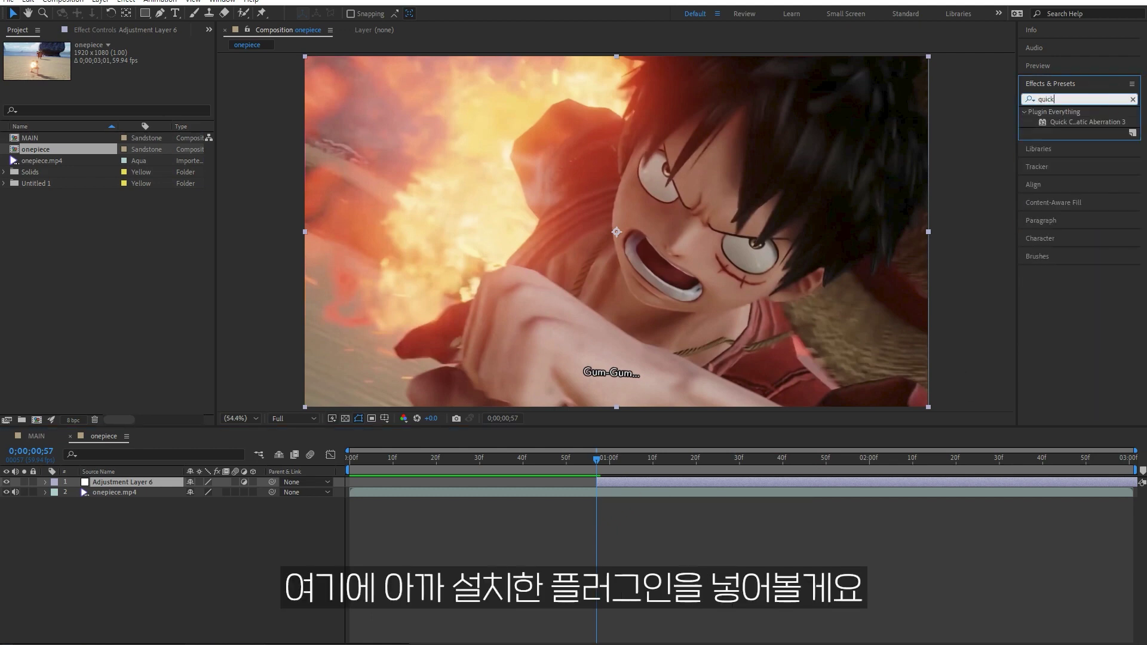
click(1078, 122)
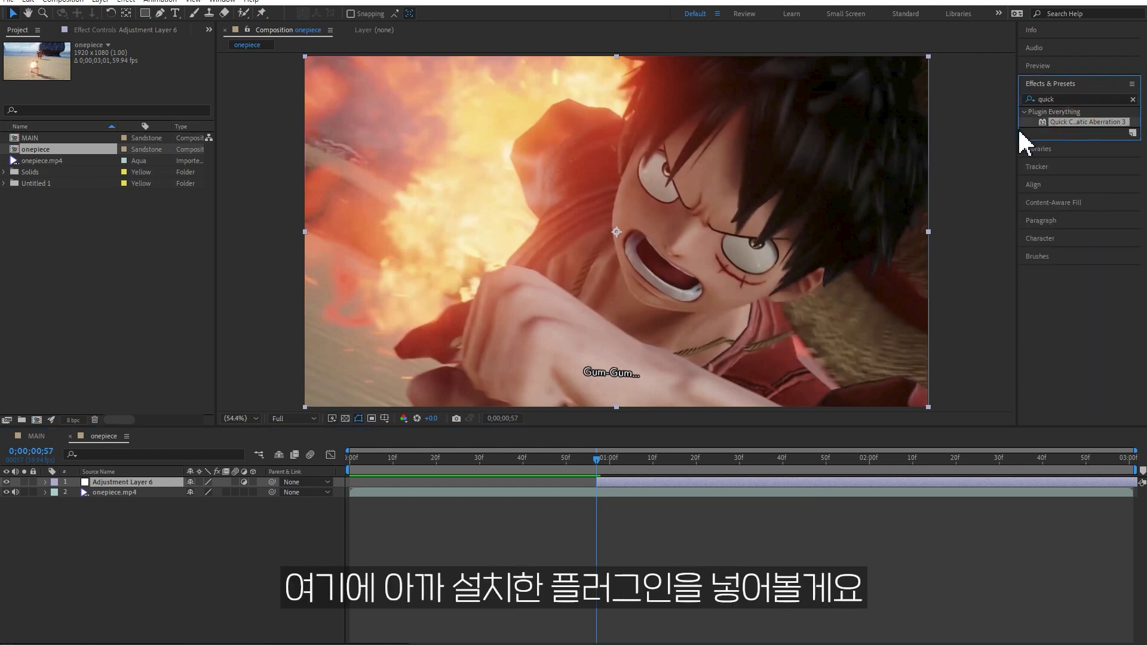
drag(1003, 130, 984, 132)
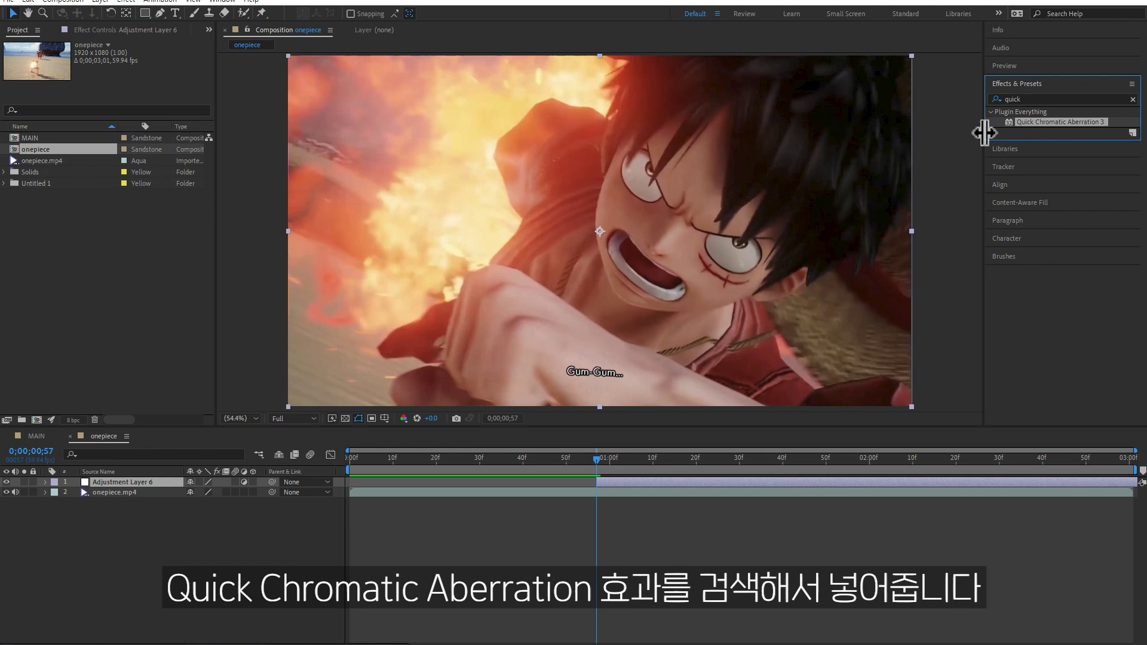
double_click(1060, 122)
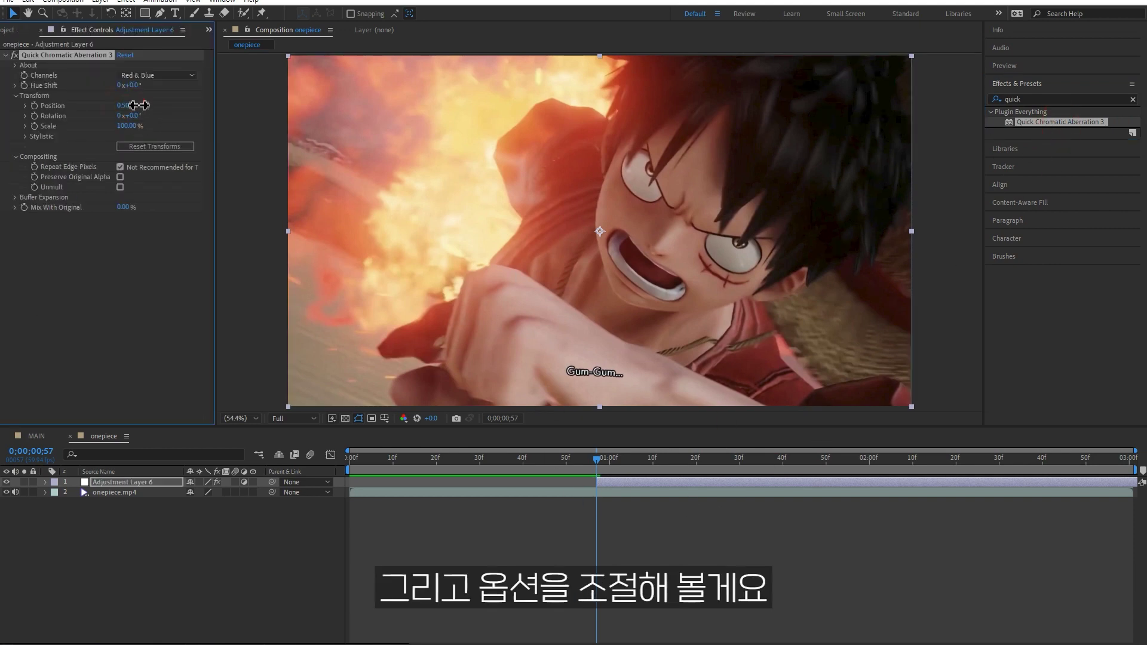
- Raise the aberration Position to 5.50, compare it on and off, and test rotation and hue shift
mouse_move(138, 106)
mouse_down()
mouse_move(149, 105)
mouse_move(124, 105)
mouse_up()
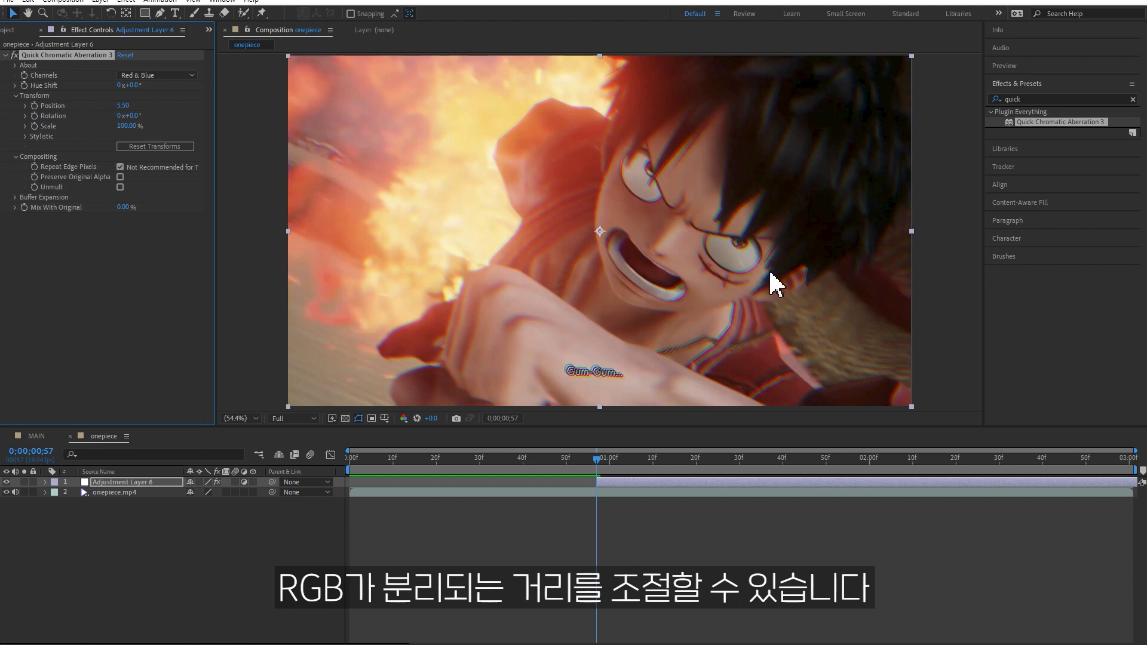
click(15, 55)
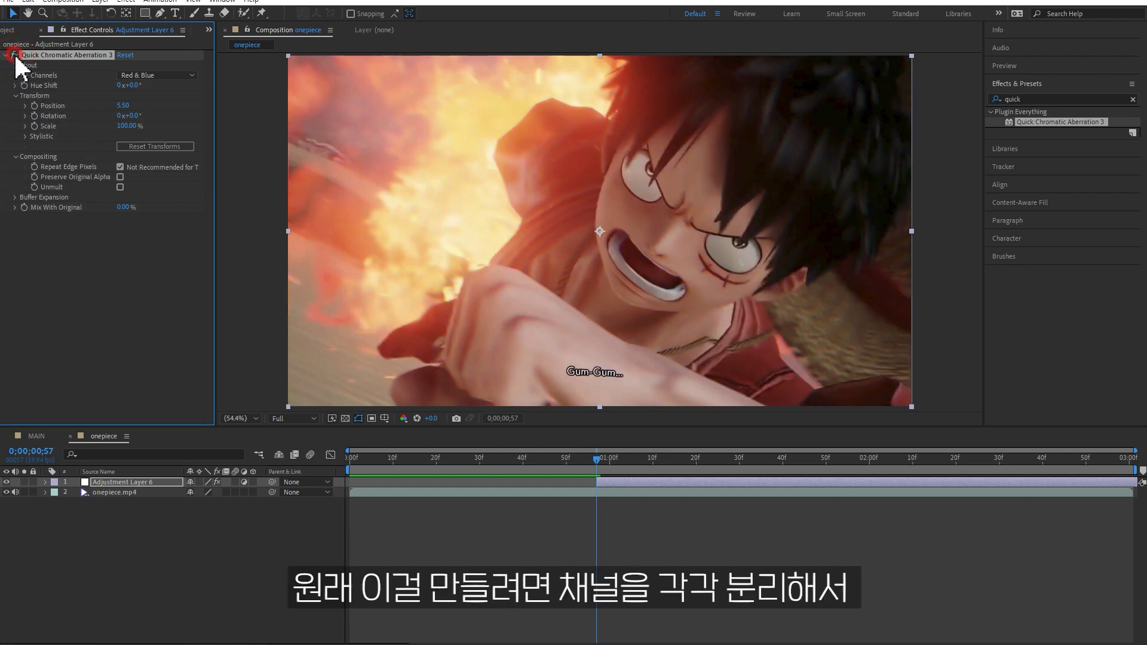
click(14, 55)
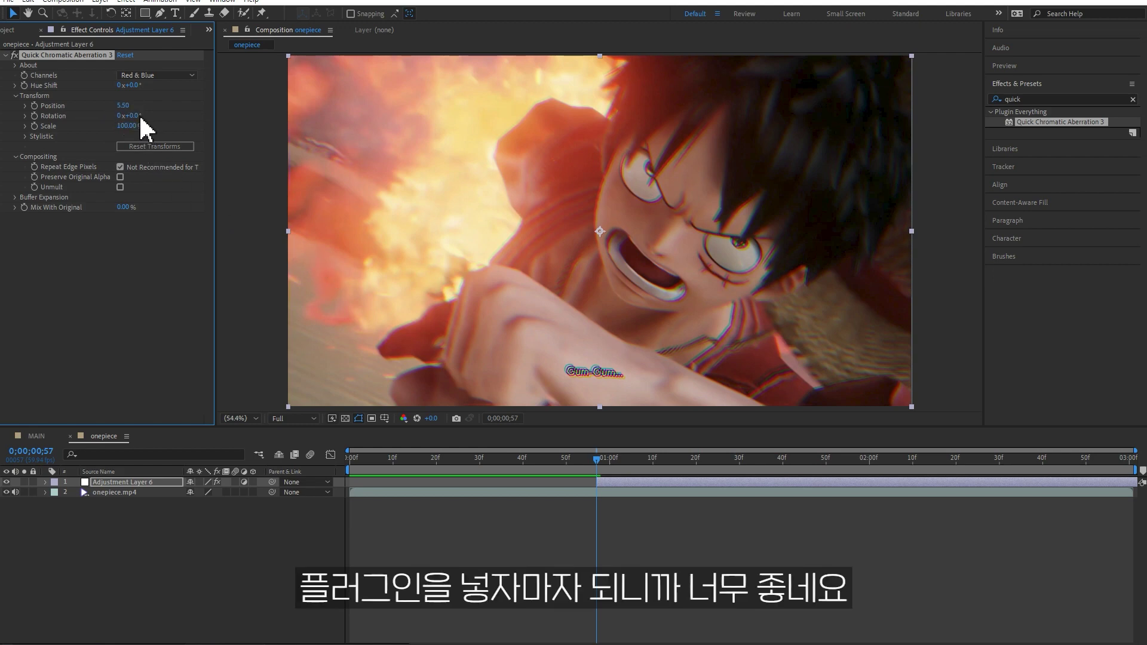
mouse_move(137, 117)
mouse_down()
mouse_move(128, 112)
mouse_move(140, 117)
mouse_up()
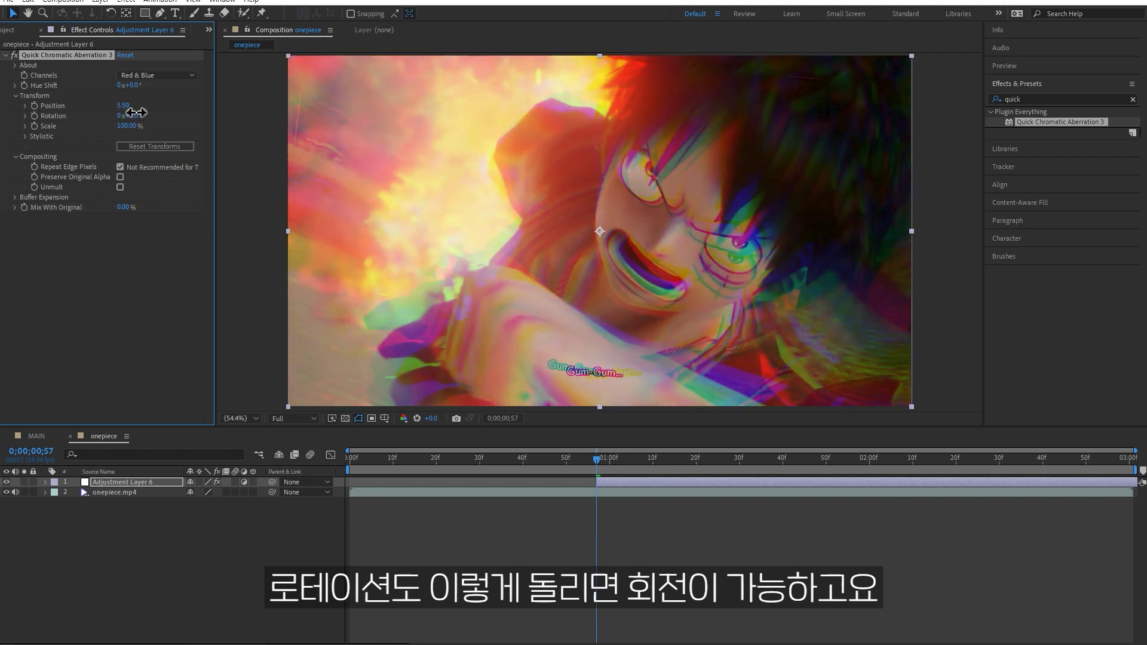
drag(129, 85, 377, 97)
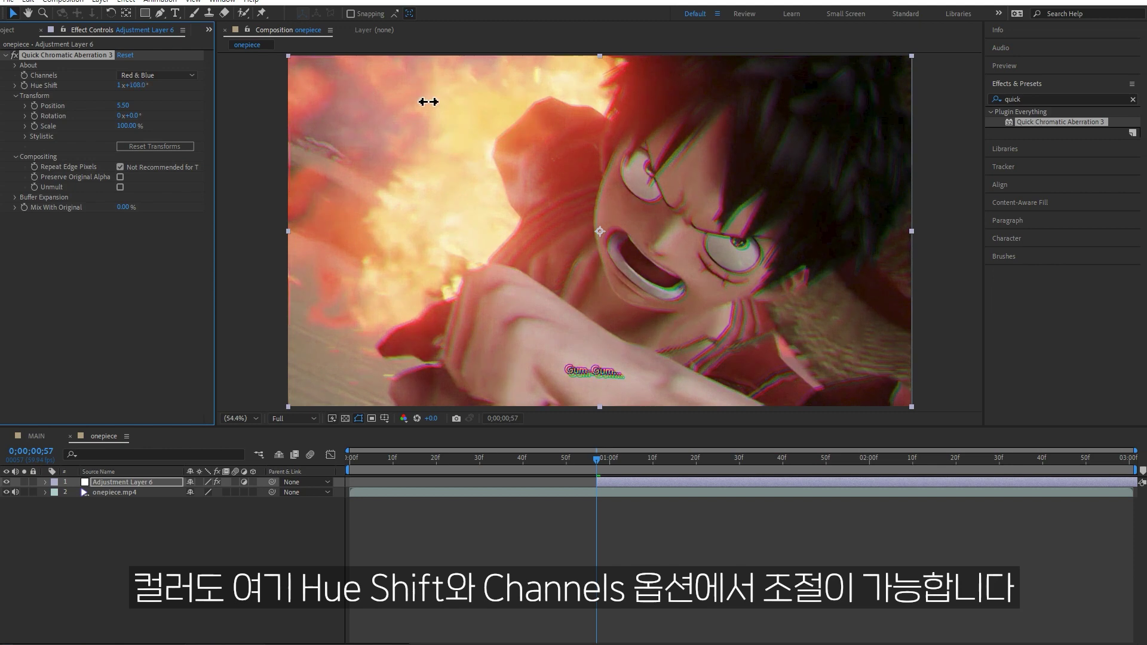
- Try the Channels options and settle on Red & Blue
click(177, 75)
click(177, 101)
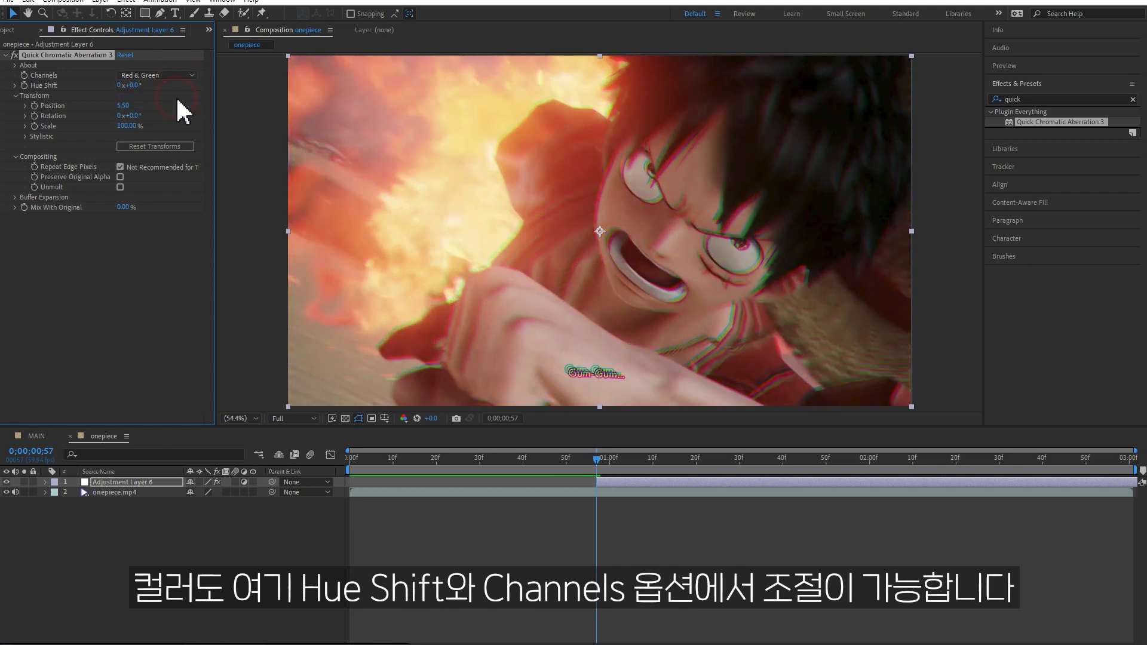
click(170, 76)
click(173, 120)
click(169, 76)
click(167, 88)
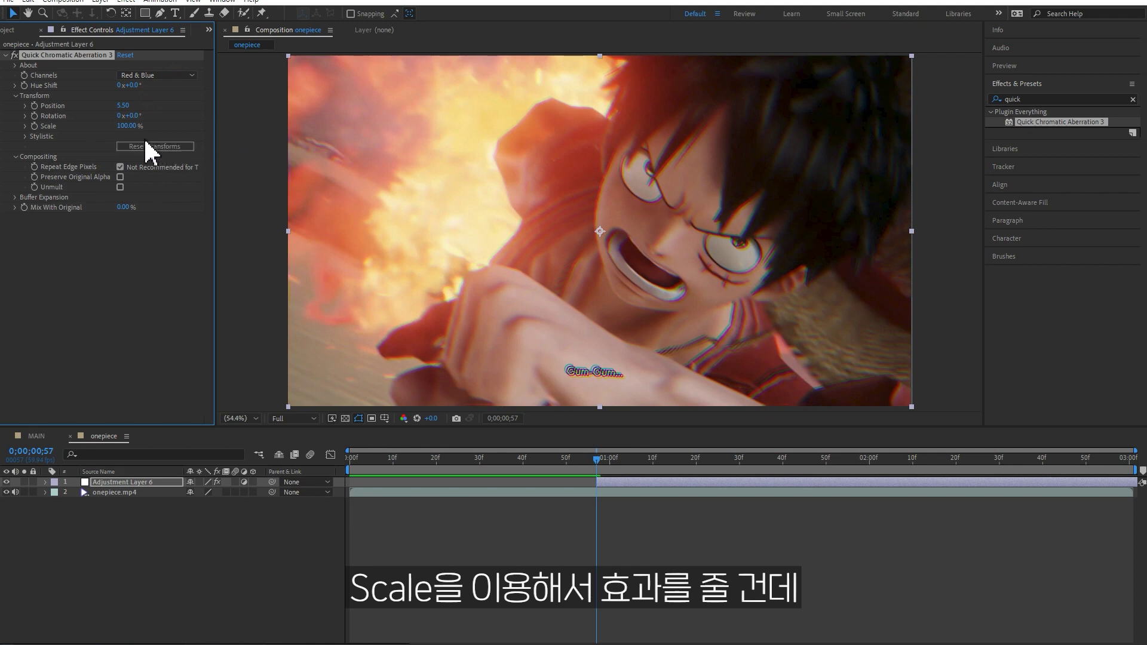
click(22, 137)
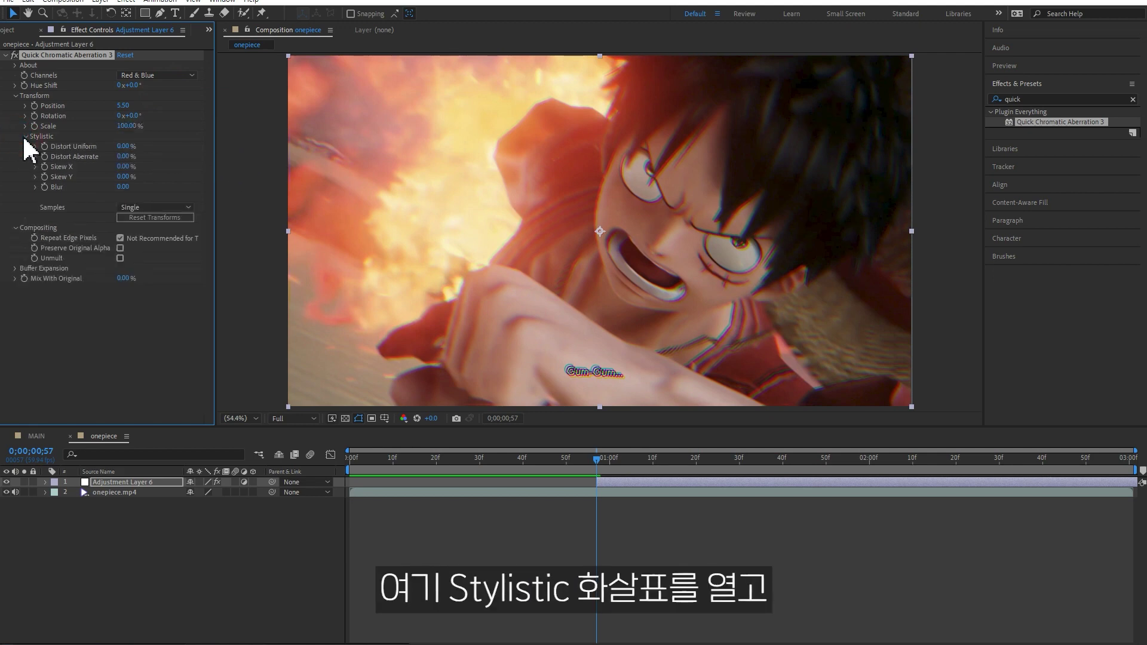
- Test the Stylistic skew and distortion, then undo both changes
mouse_move(148, 164)
mouse_down()
mouse_move(164, 163)
mouse_move(143, 144)
mouse_move(158, 146)
mouse_move(146, 153)
mouse_up()
key(ctrl+z)
key(ctrl+z)
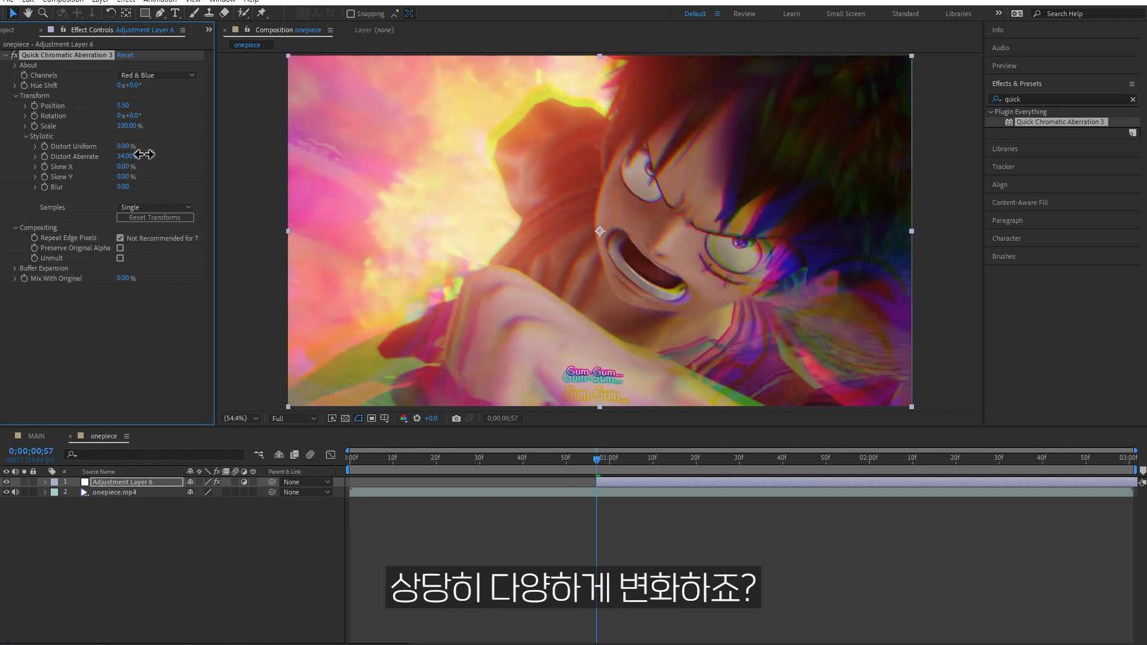
key(ctrl+z)
click(25, 136)
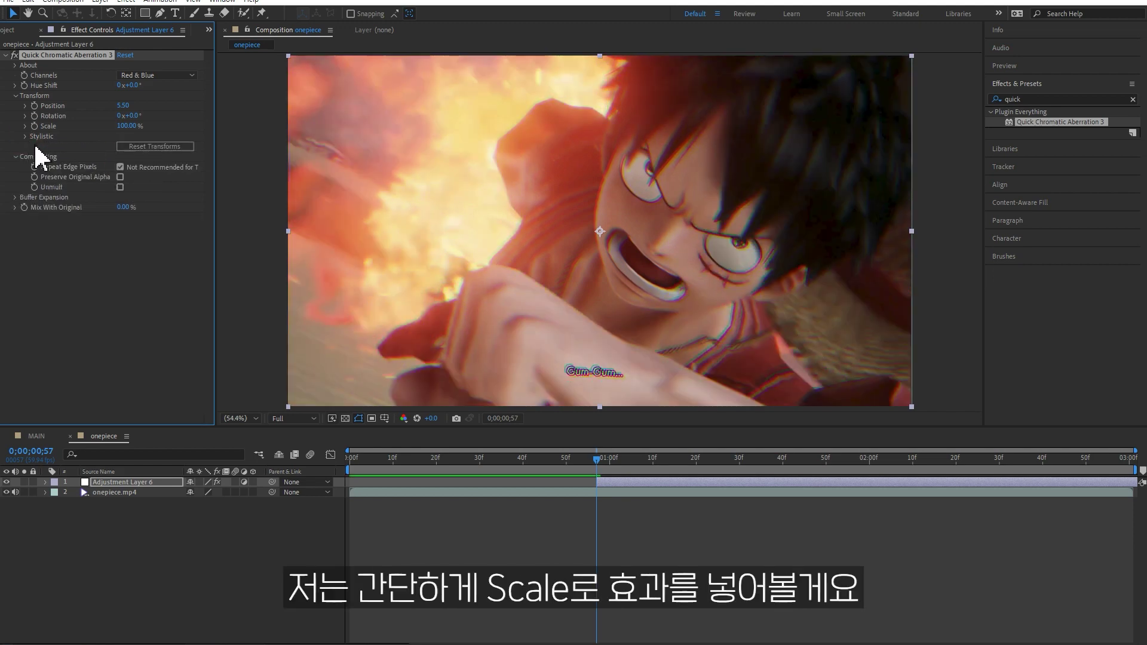
- Try a larger aberration Scale, revert it to 100%, and move the playhead forward
drag(126, 126, 149, 127)
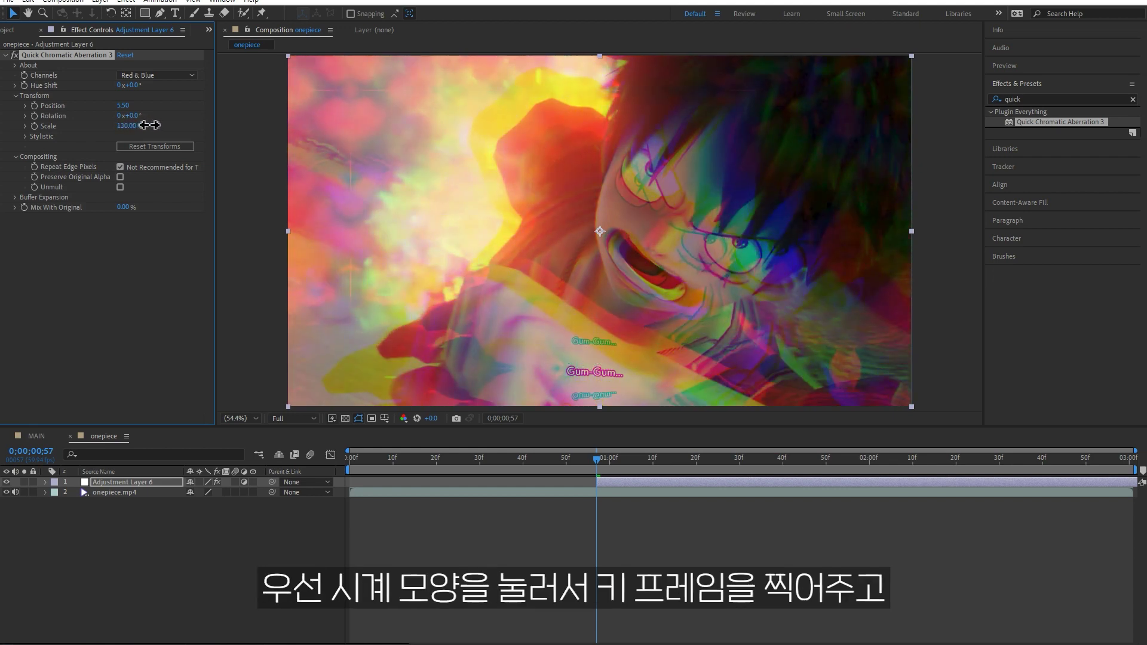
key(ctrl+z)
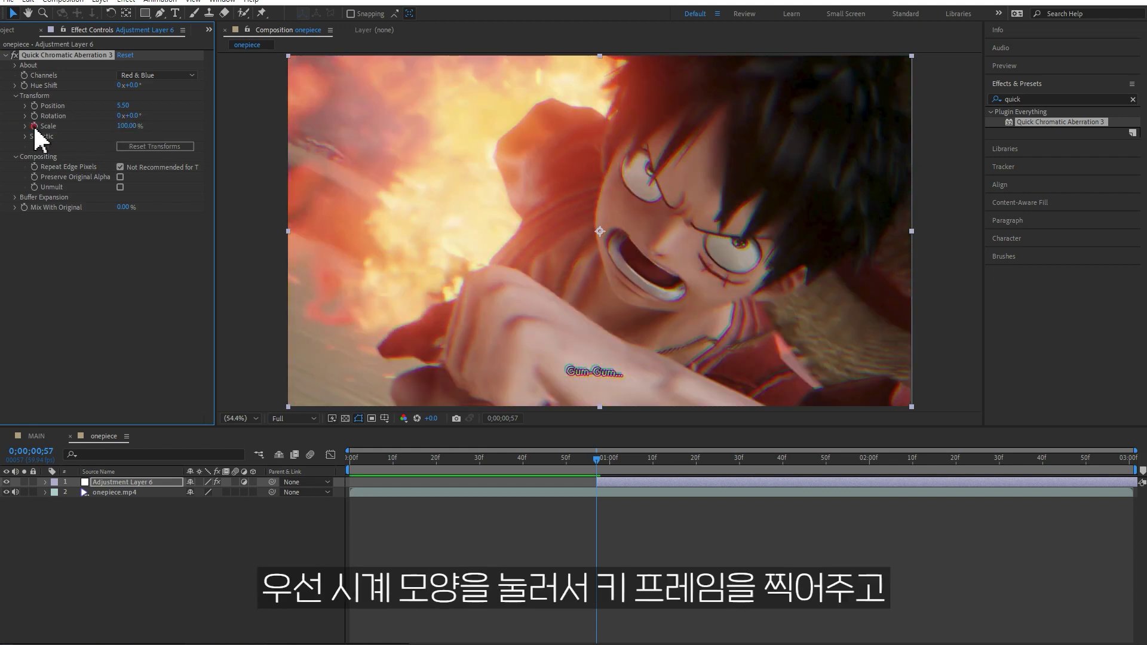
drag(600, 463, 656, 467)
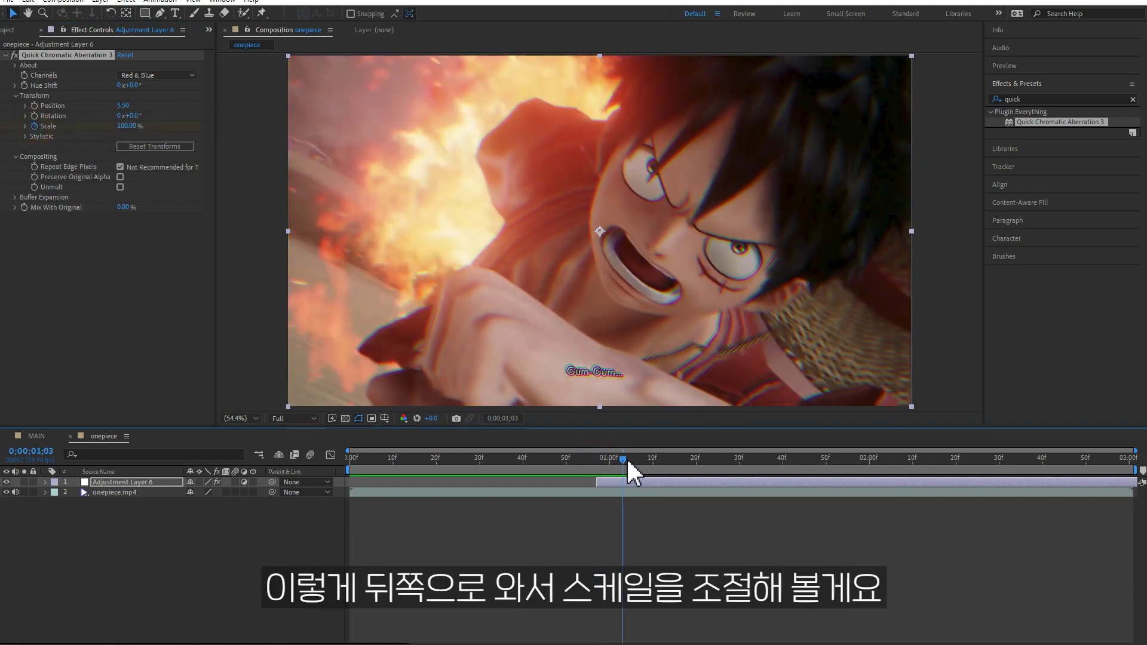
- Set the aberration Scale to 67% at 0;00;01;10 and preview the animation
drag(131, 126, 111, 128)
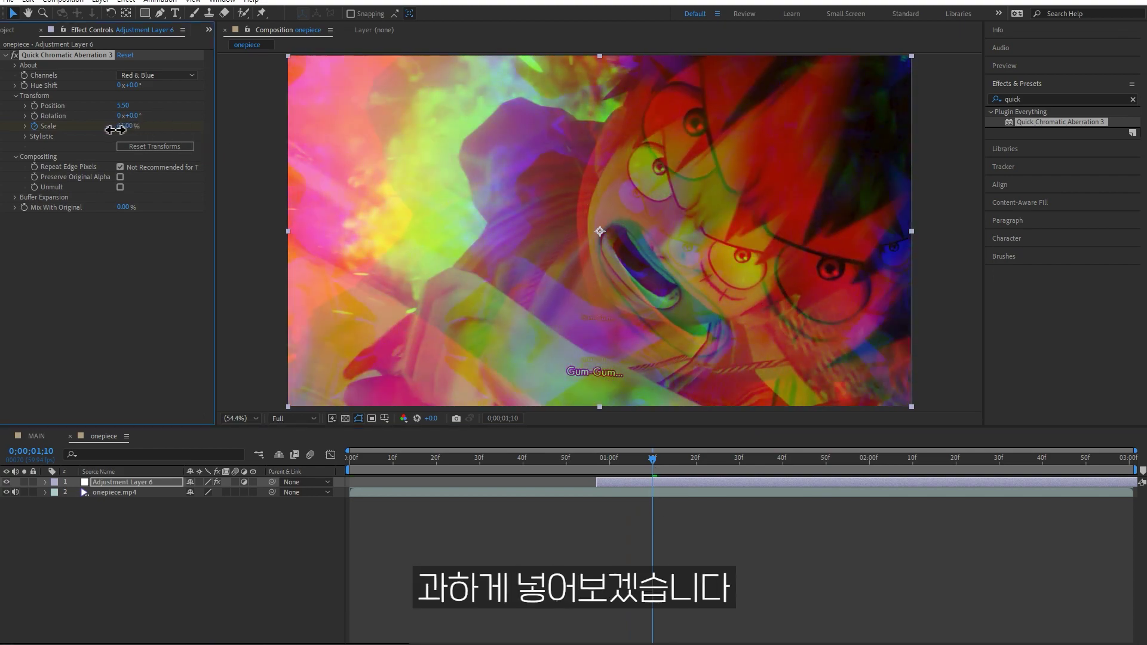
drag(111, 127, 117, 129)
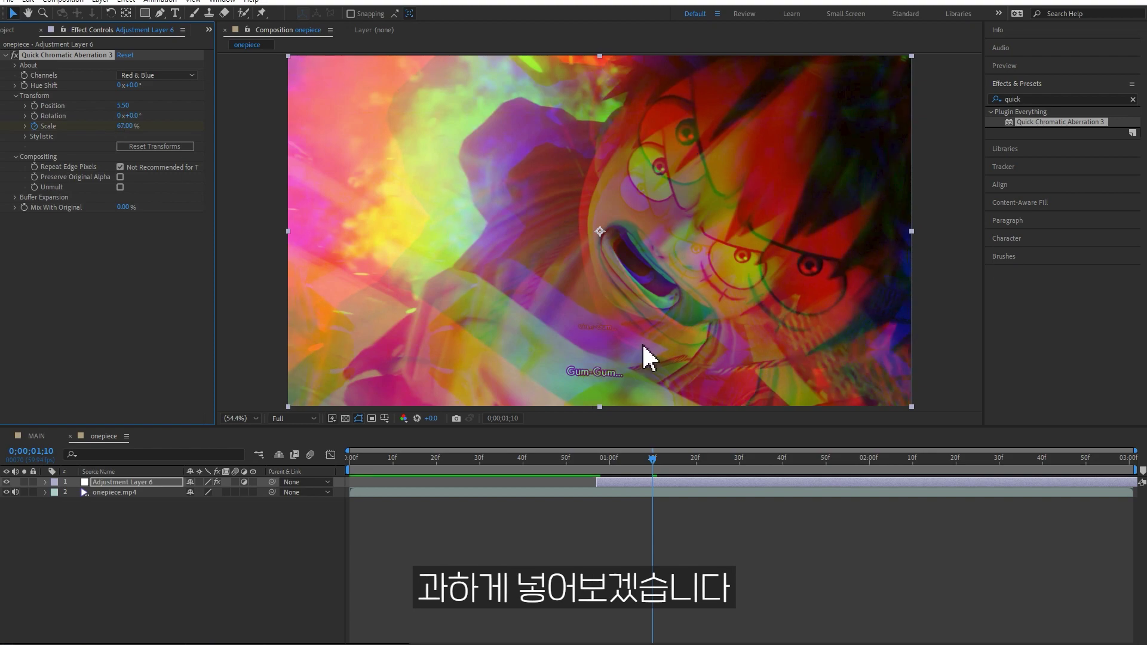
key(space)
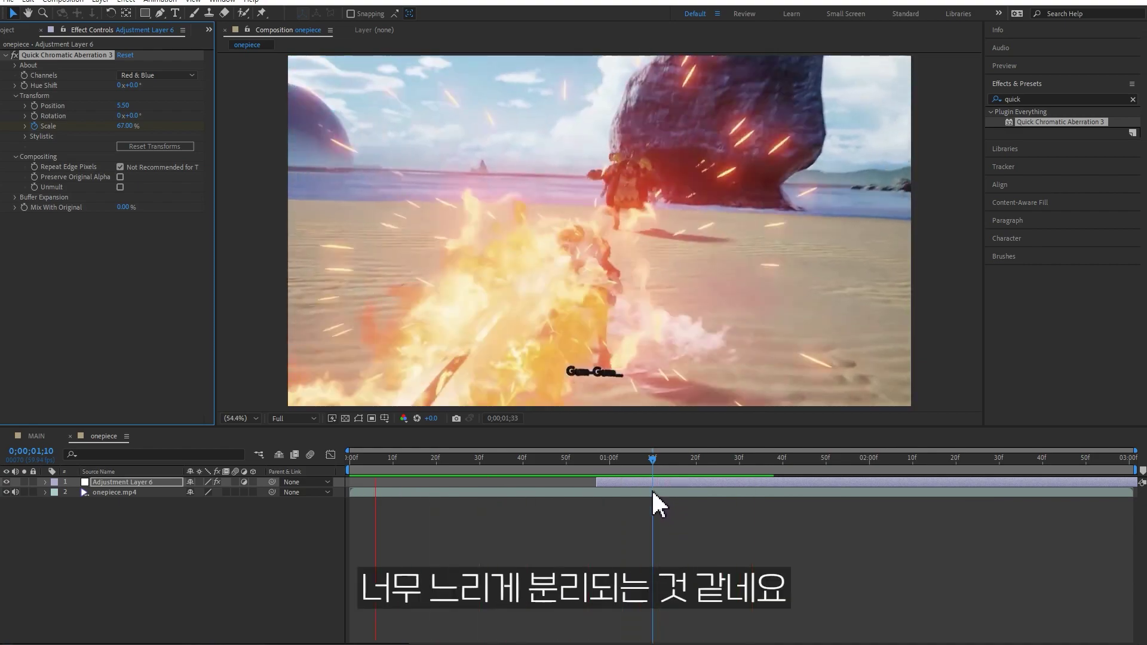
- Easy-ease the 67% Scale keyframe, stretch its influence to 100% in the Graph Editor, and preview
click(649, 481)
key(u)
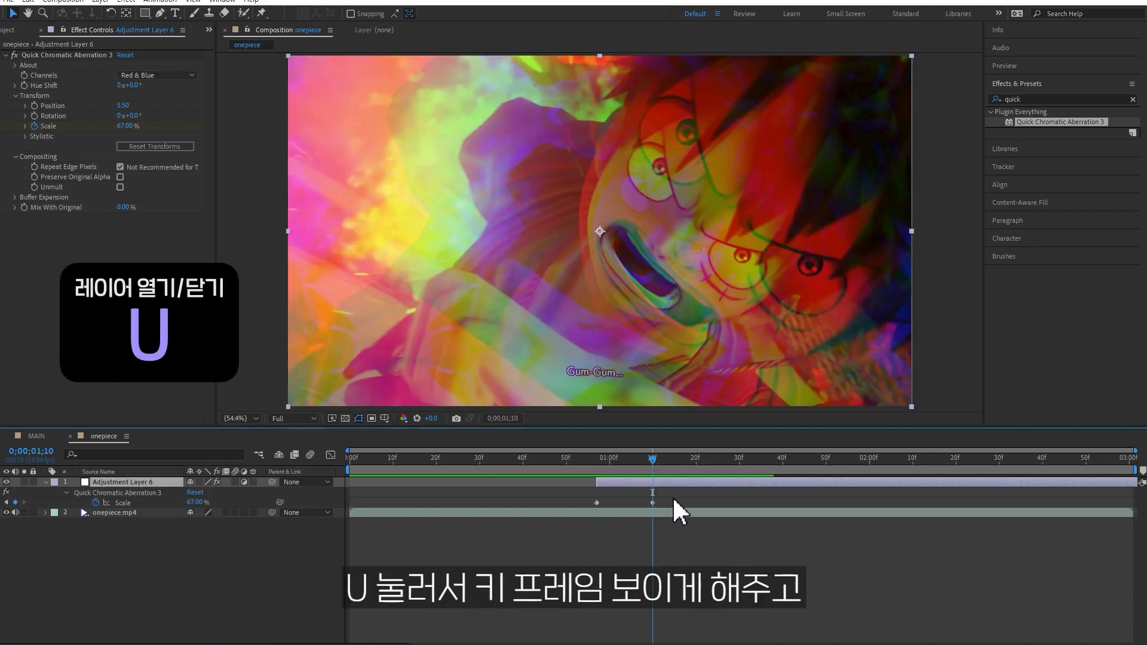
click(652, 503)
key(F9)
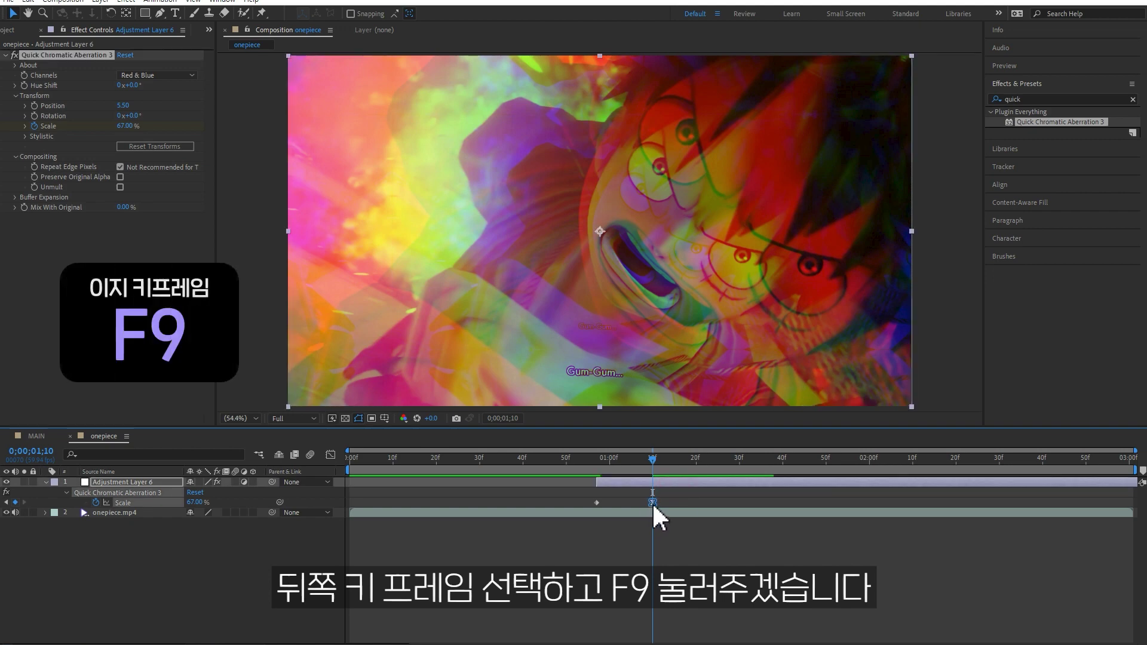
click(329, 455)
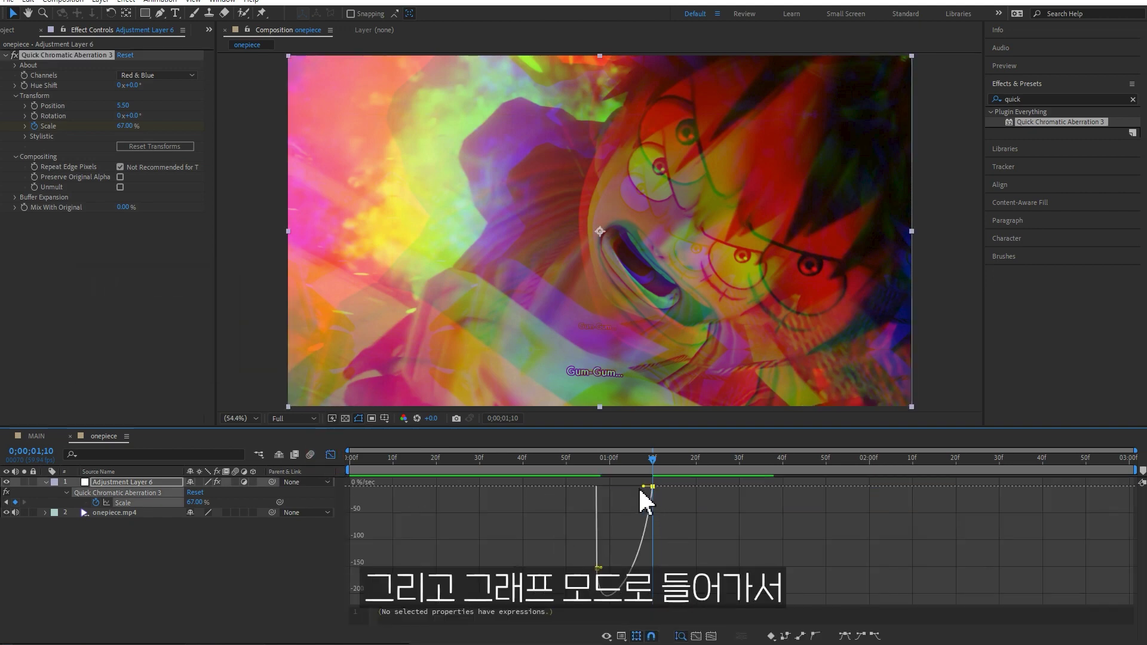
mouse_move(642, 485)
mouse_down()
mouse_move(604, 491)
mouse_move(623, 495)
mouse_up()
click(328, 455)
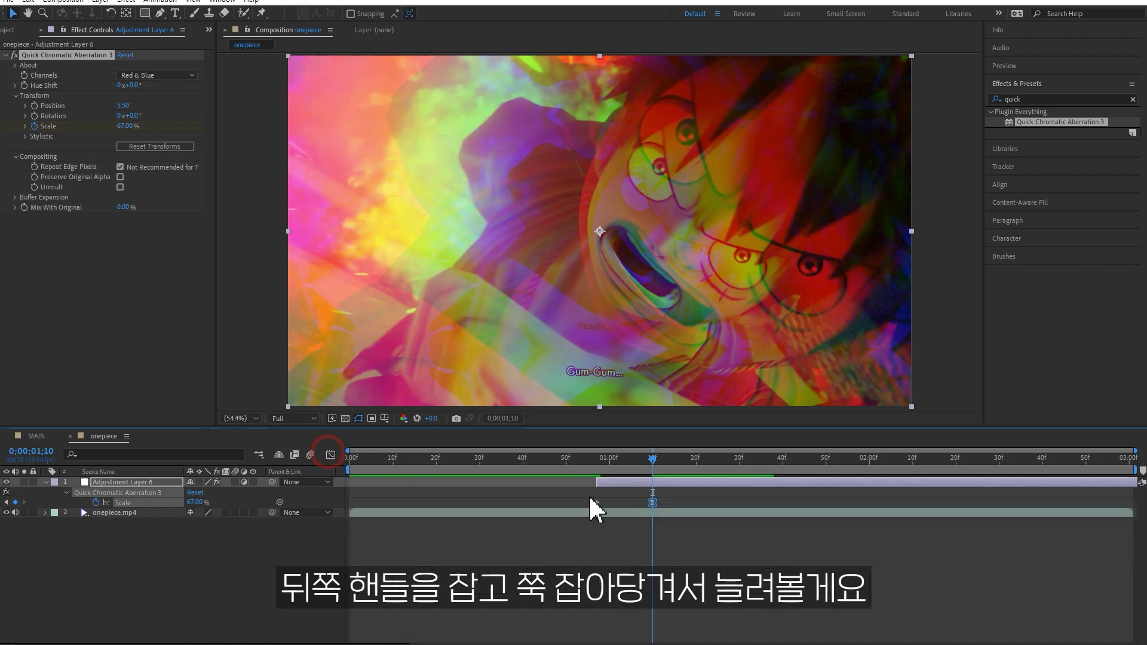
key(space)
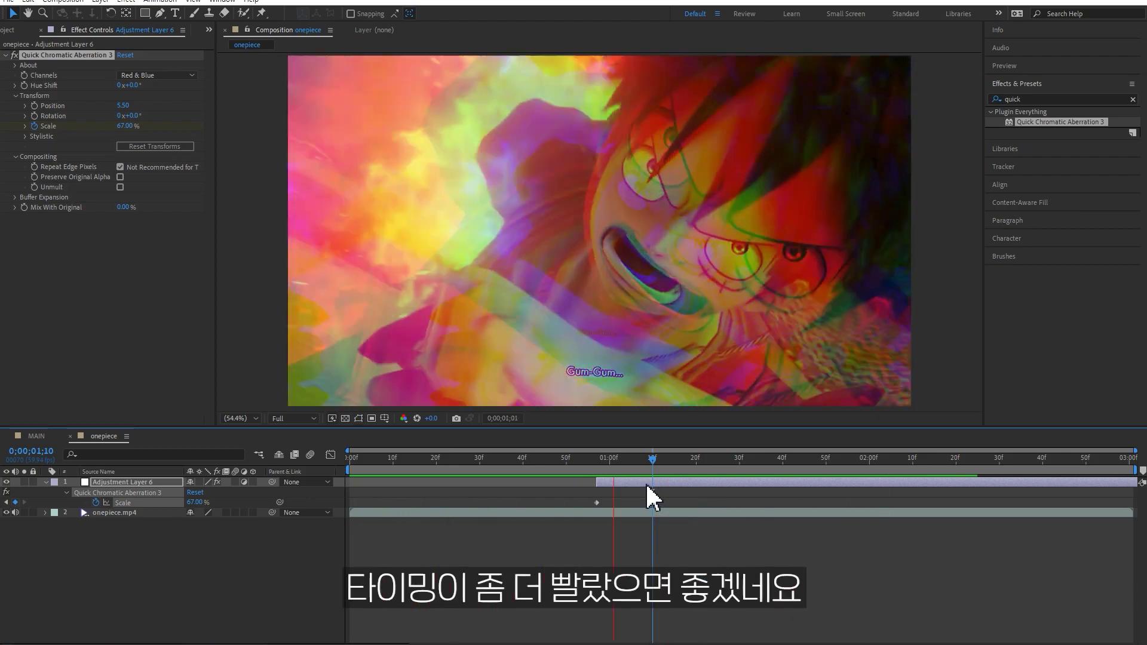
click(579, 465)
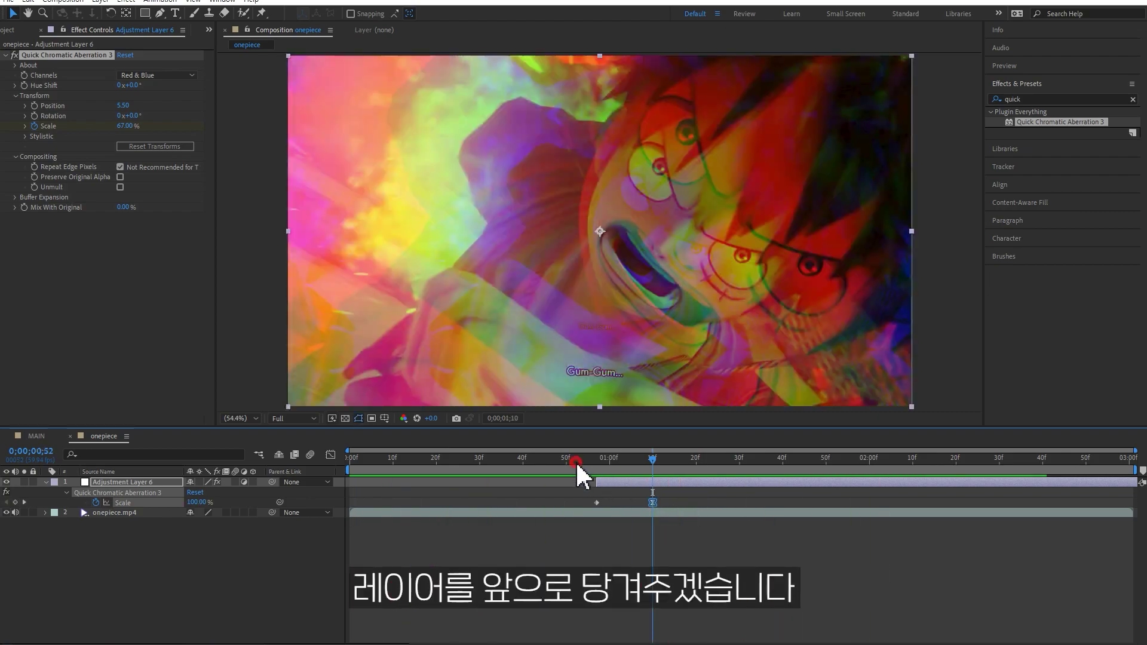
- Shift Adjustment Layer 6 and its Scale keyframes slightly earlier and preview
drag(614, 483, 593, 484)
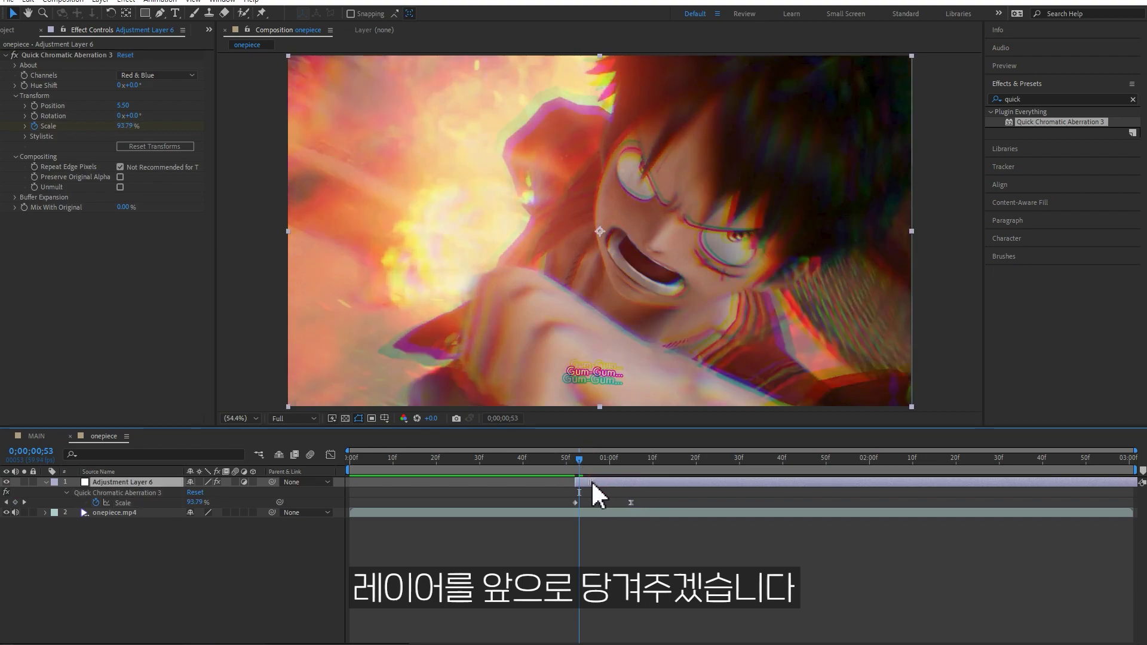
key(space)
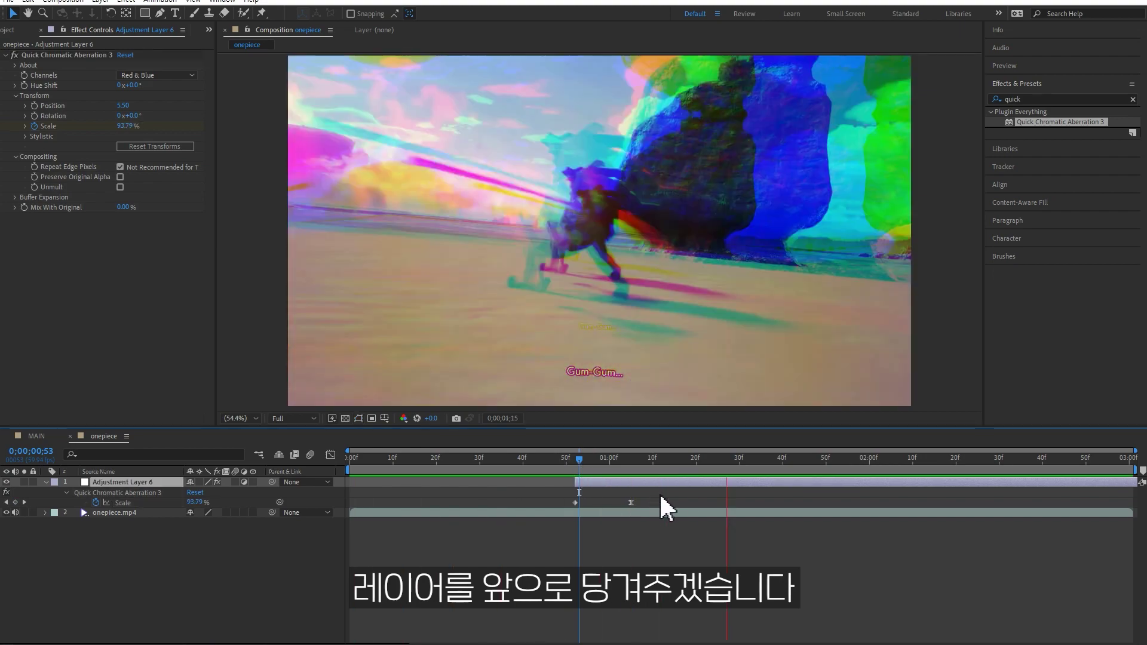
drag(579, 457, 708, 461)
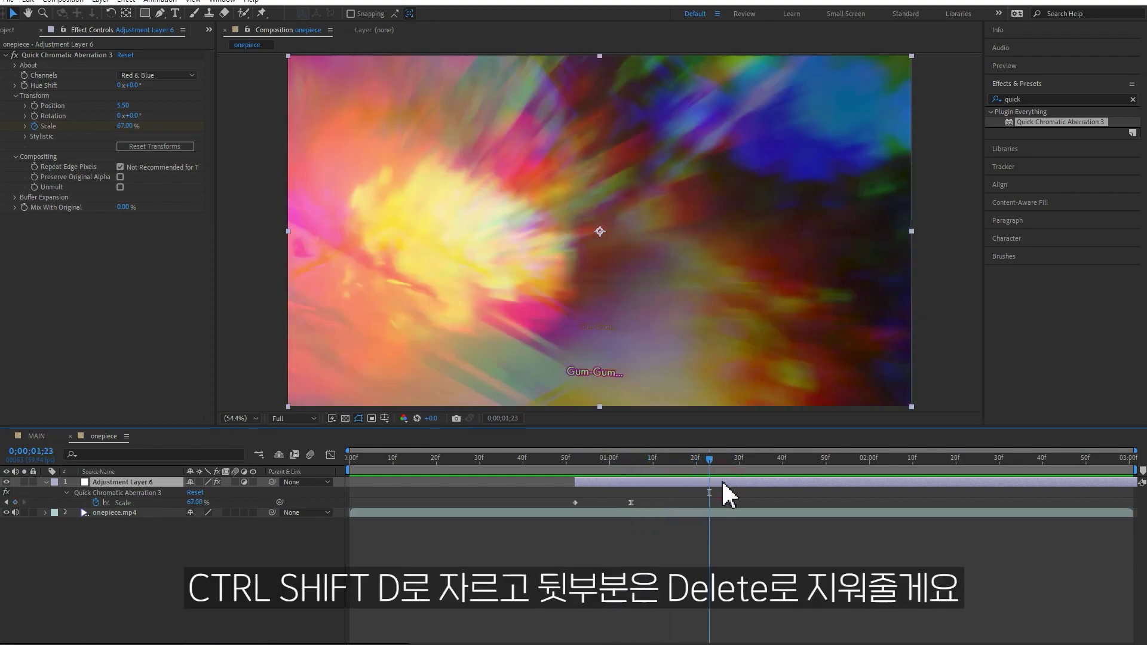
- Split the layer at 0;00;01;23, delete the back half, and preview the shortened hit
key(ctrl+shift+d)
key(Delete)
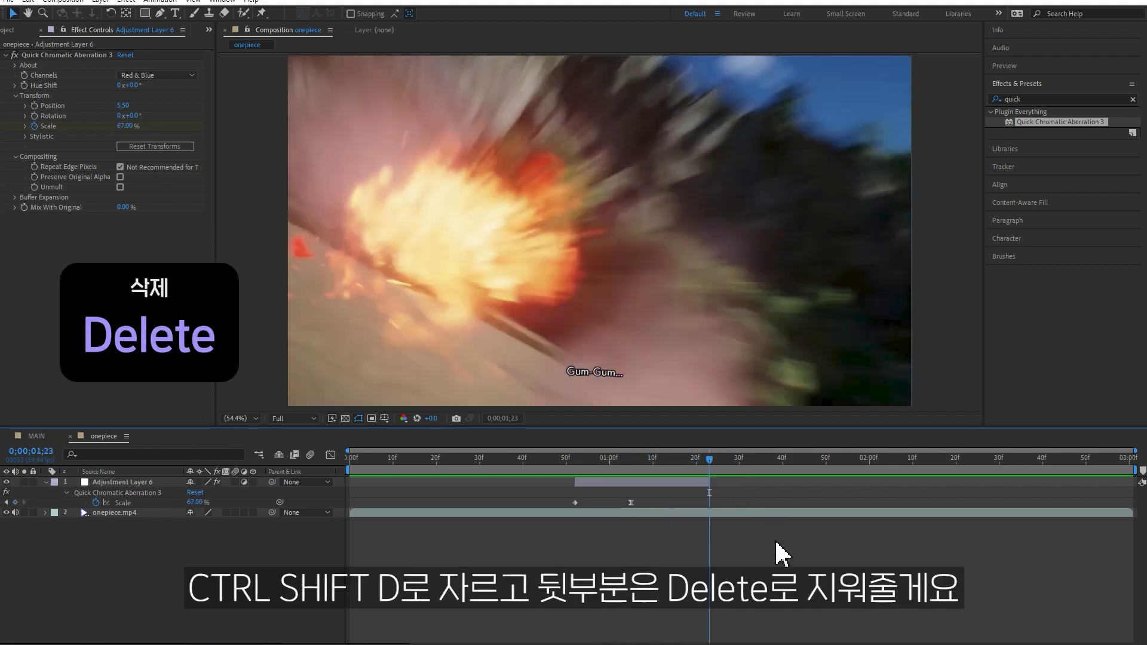
key(space)
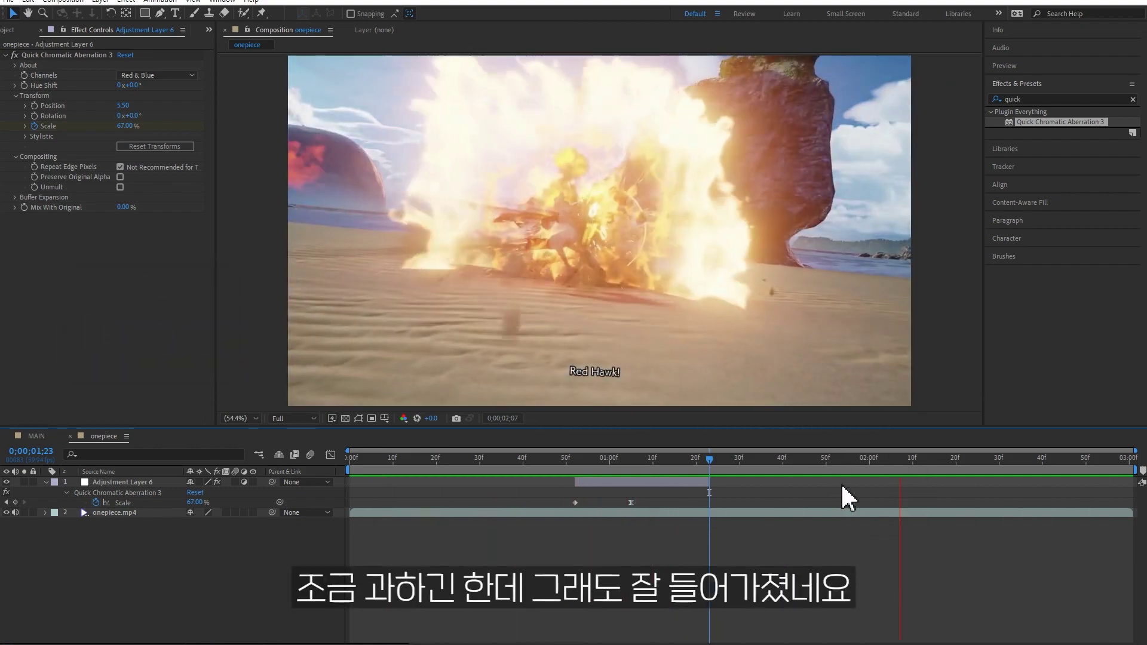
click(605, 459)
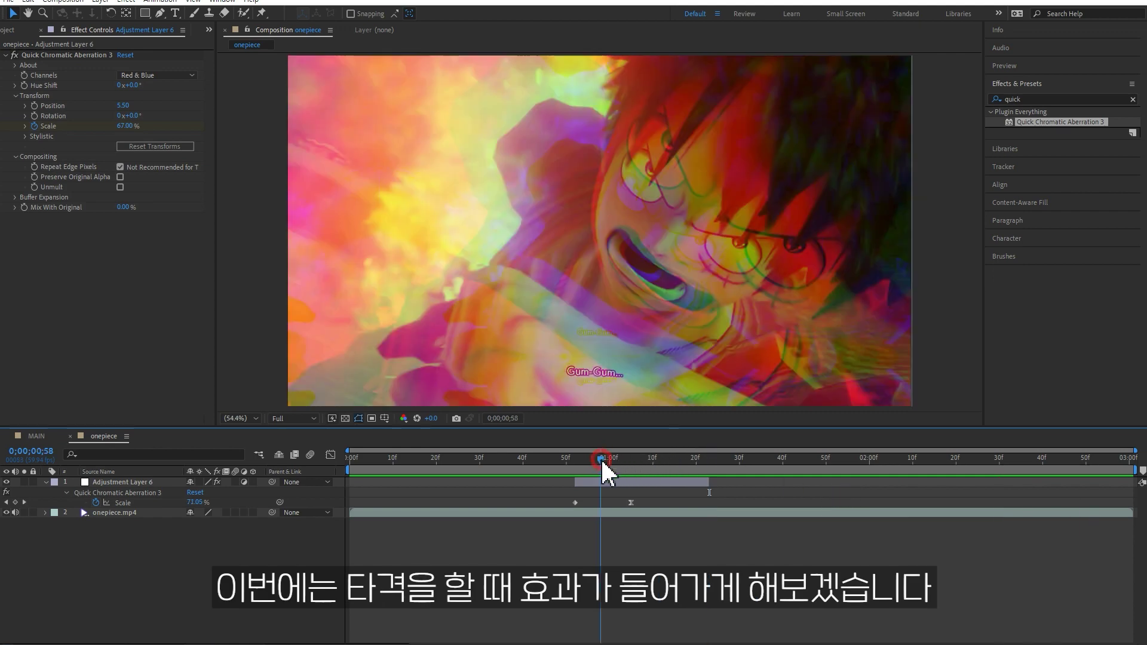
drag(608, 461, 790, 460)
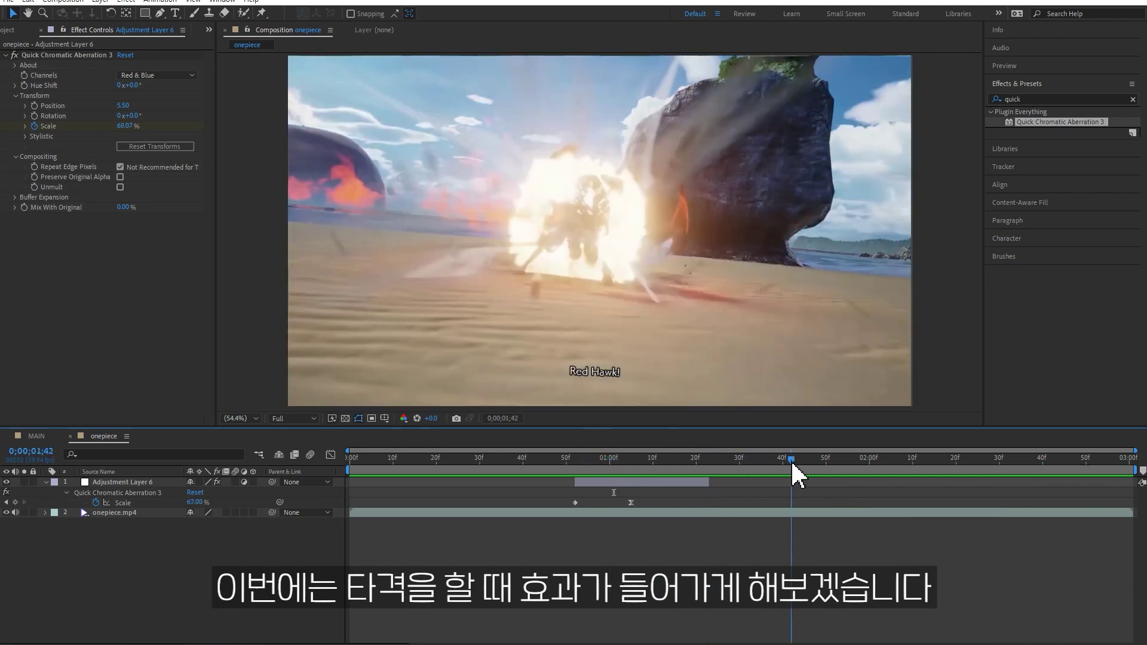
- Add a new adjustment layer starting at the current frame with Quick Chromatic Aberration 3 applied
right_click(176, 544)
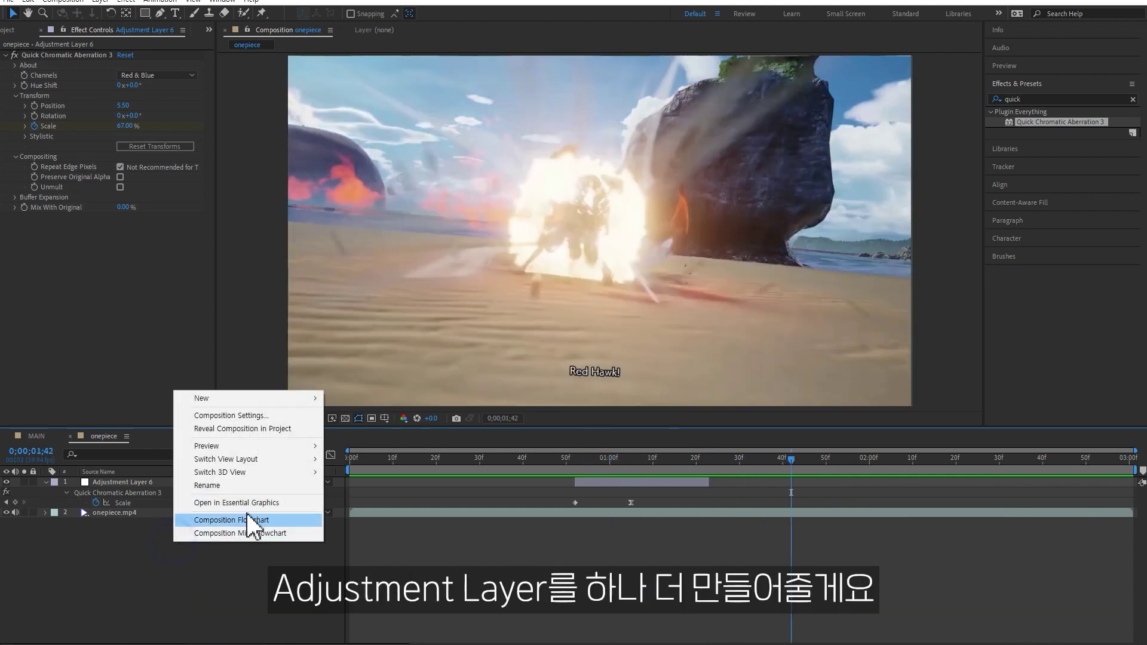
click(258, 401)
click(407, 494)
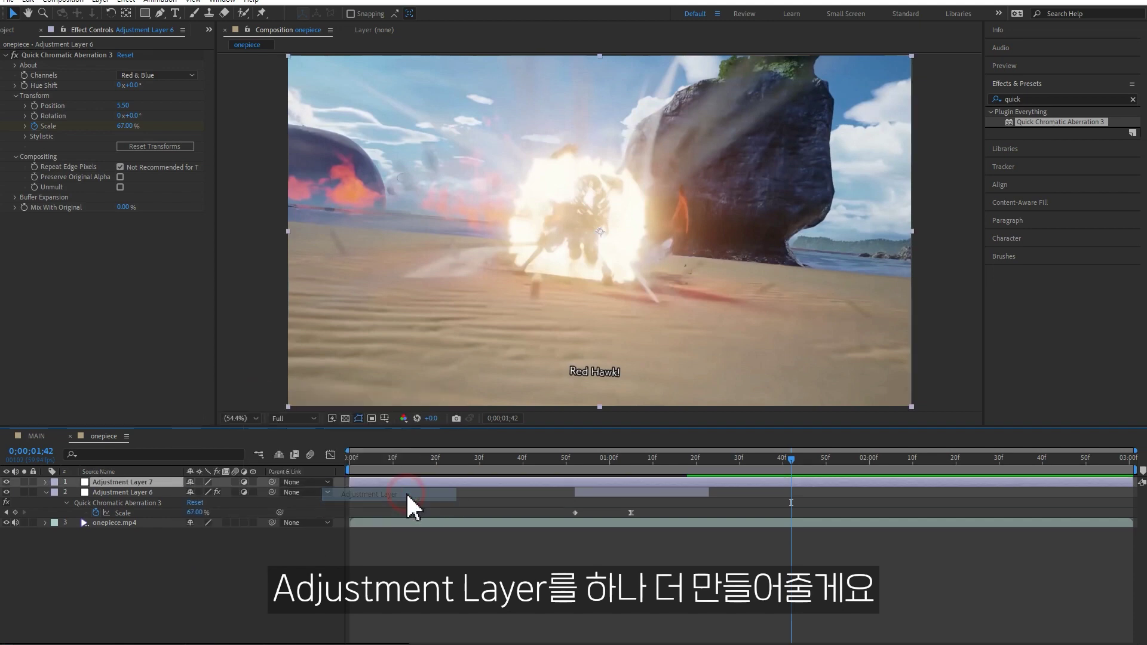
key(bracketleft)
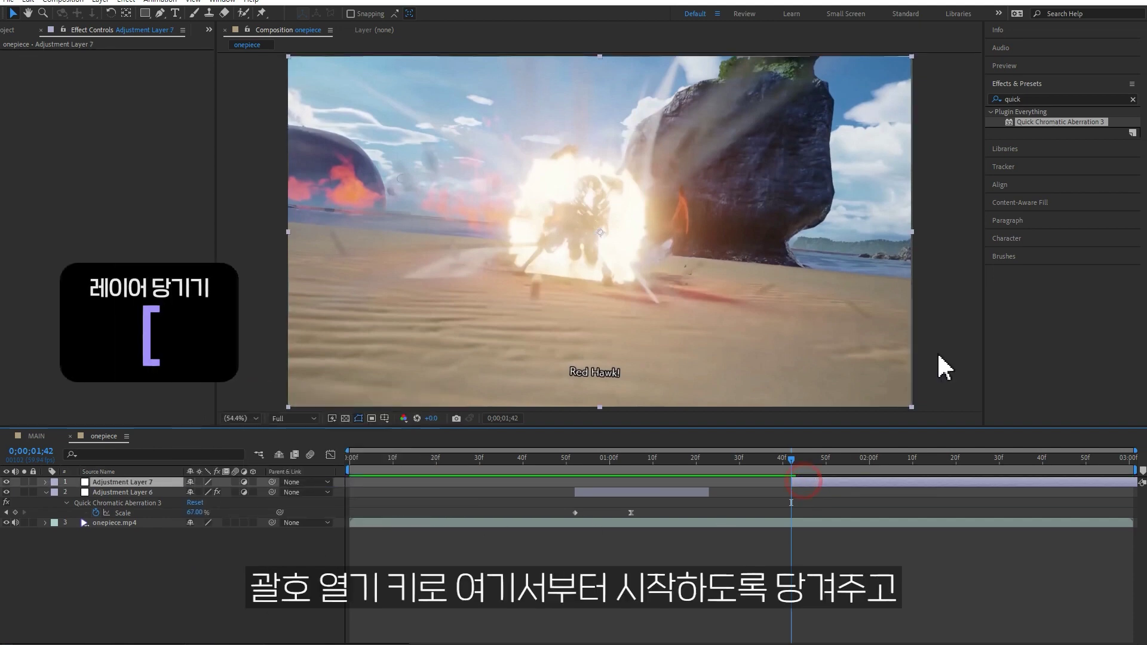
double_click(1060, 123)
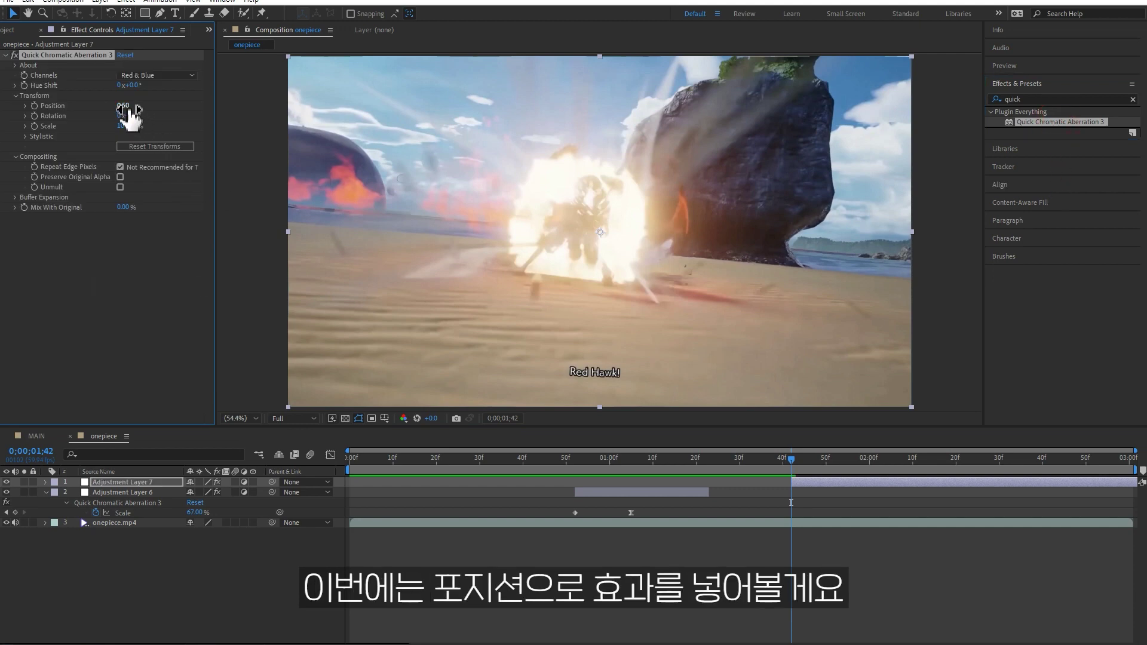
- Keyframe the aberration Position at 50 at 0;00;01;42 and 0 at 0;00;03;00
drag(129, 107, 154, 108)
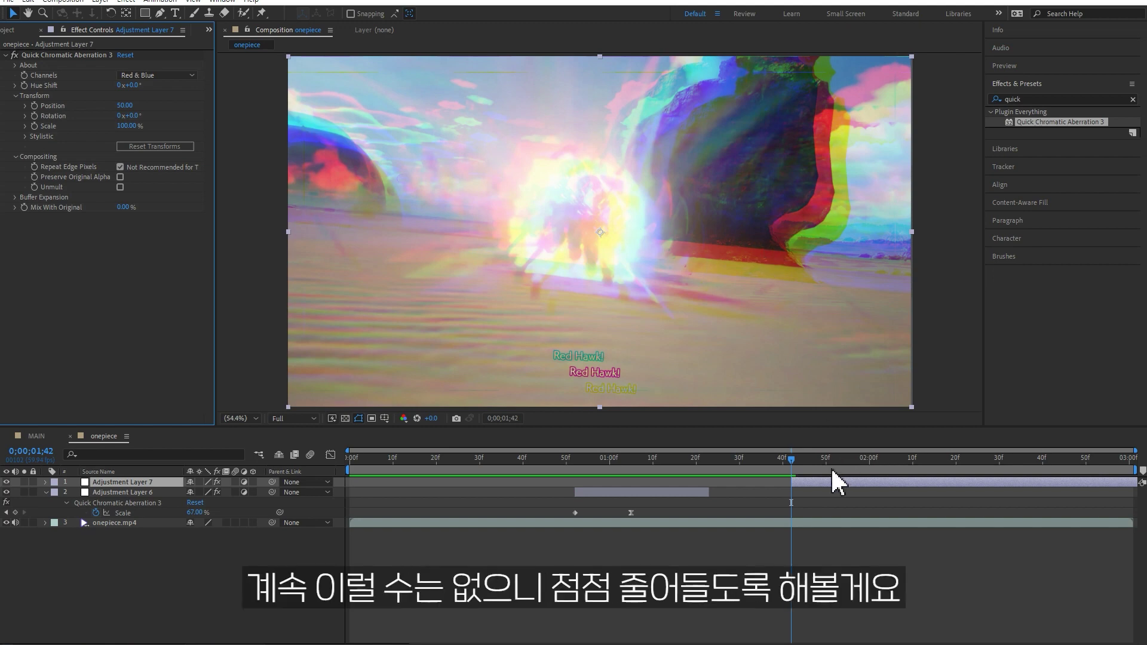
click(34, 105)
key(u)
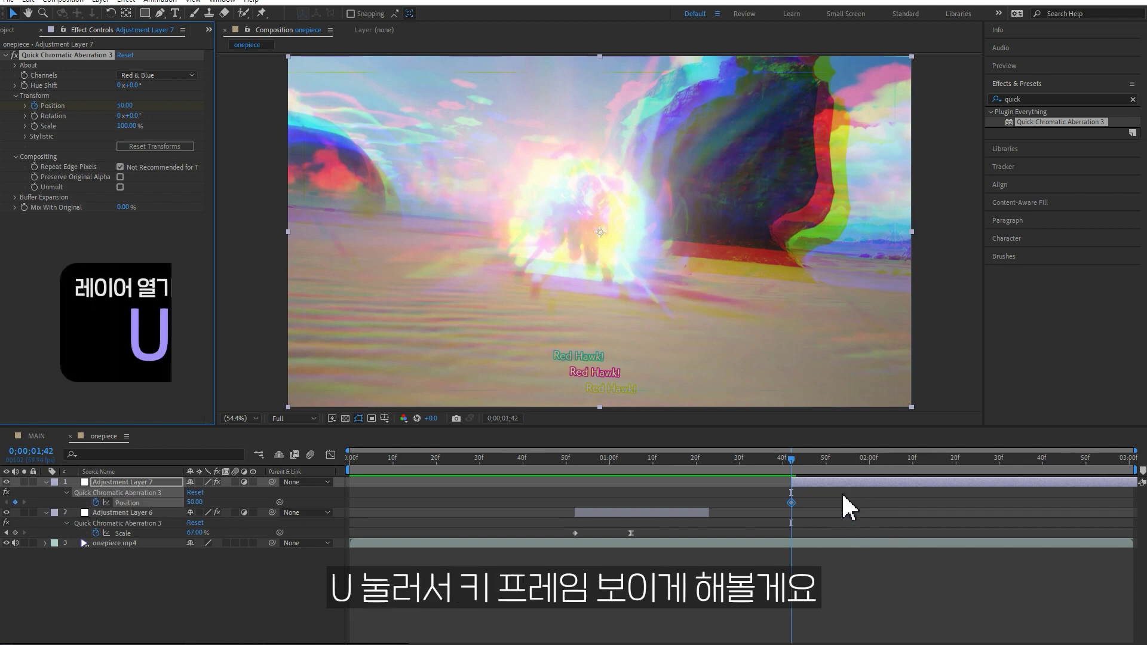
click(1130, 459)
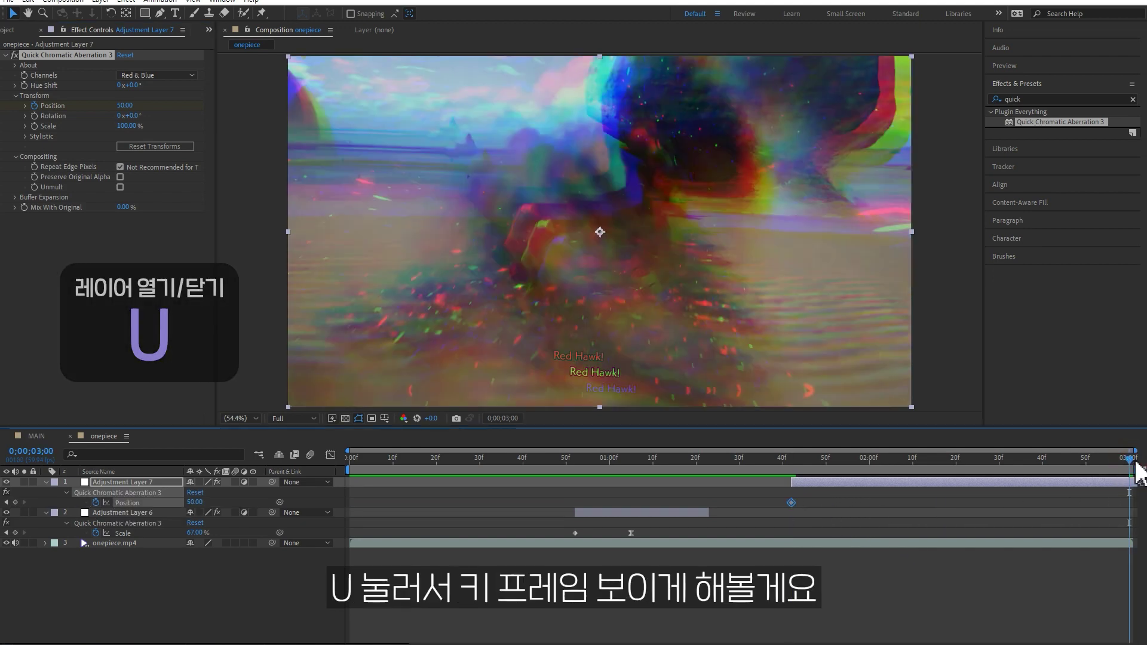
text(0)
key(Return)
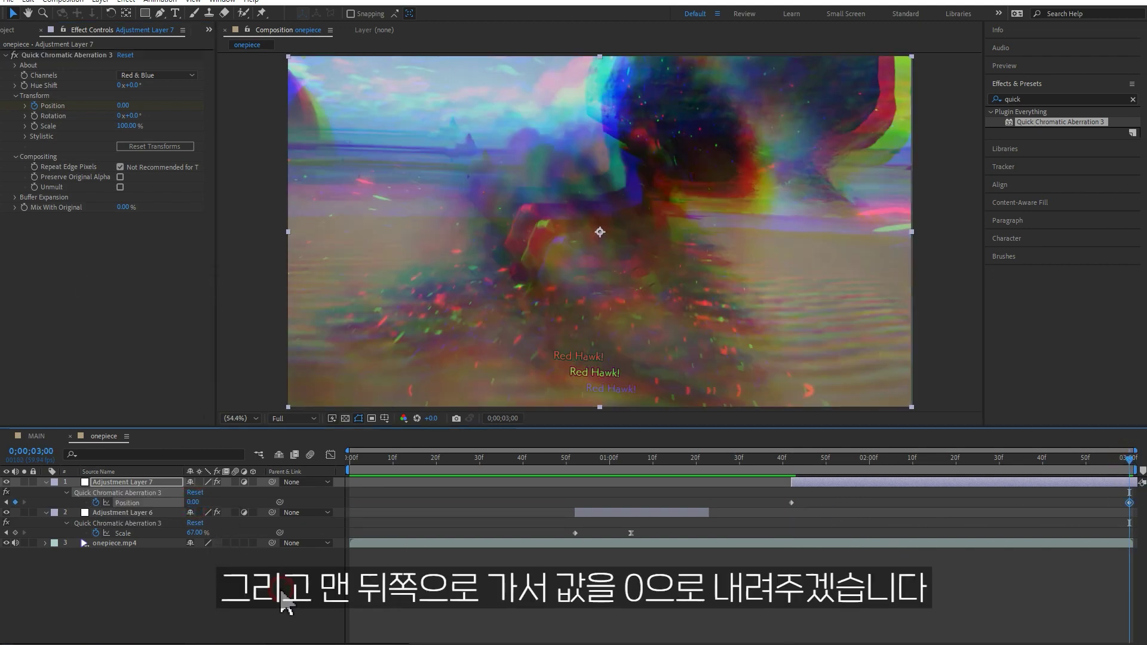
- Preview the aberration fading through the hit, then select Adjustment Layer 7 at 1;42
click(786, 458)
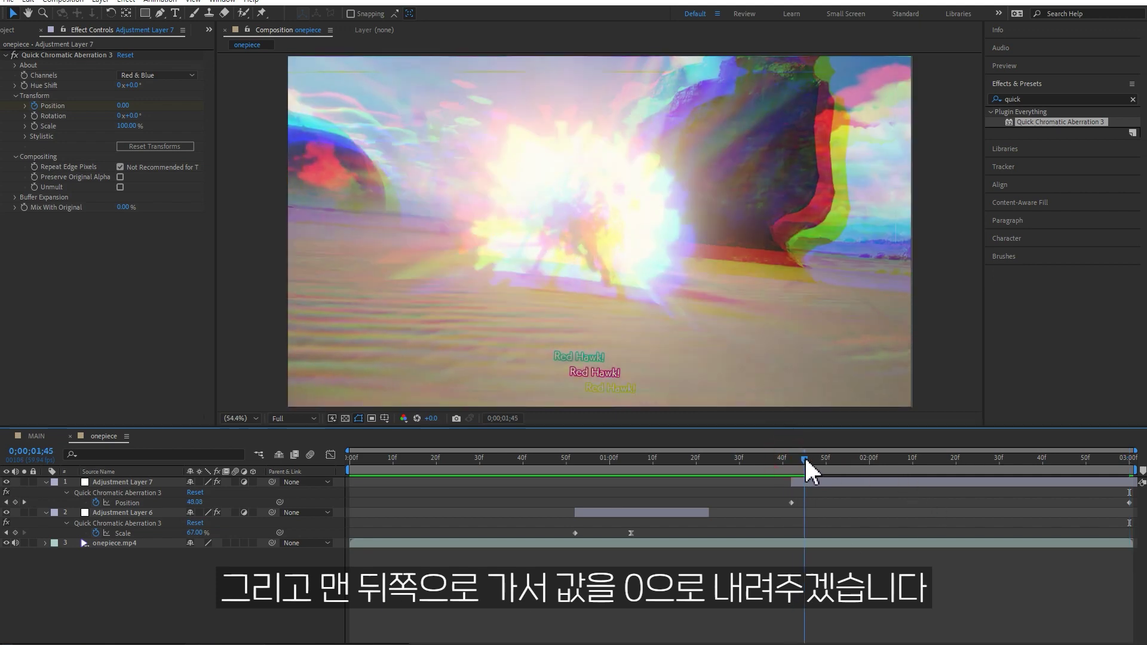
drag(792, 461, 1132, 483)
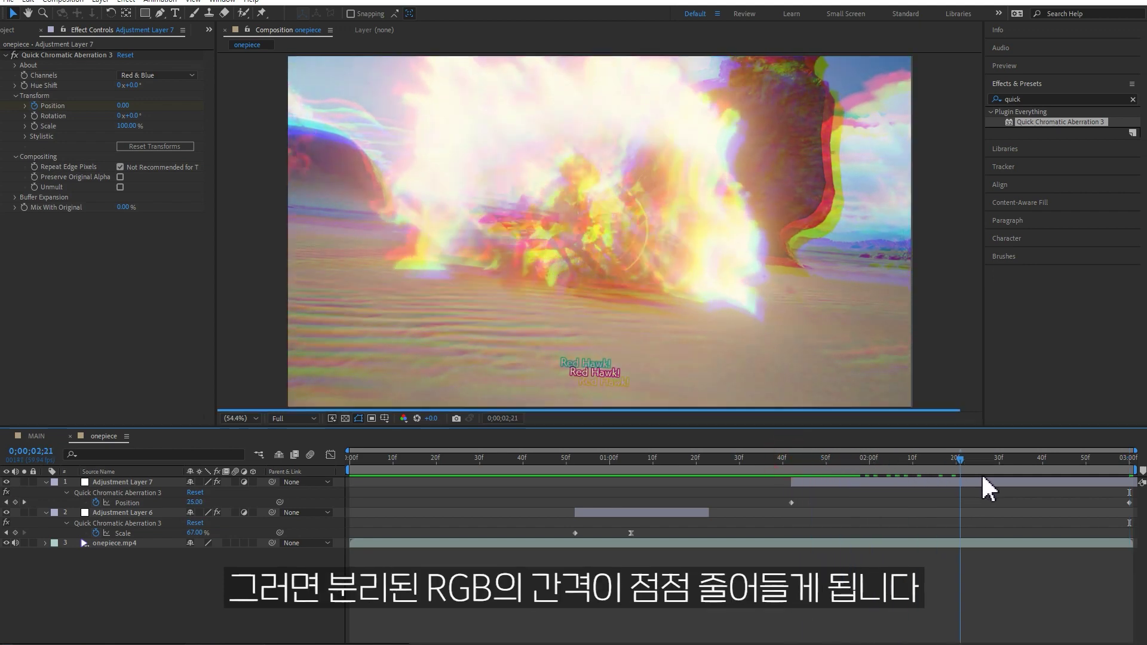
key(space)
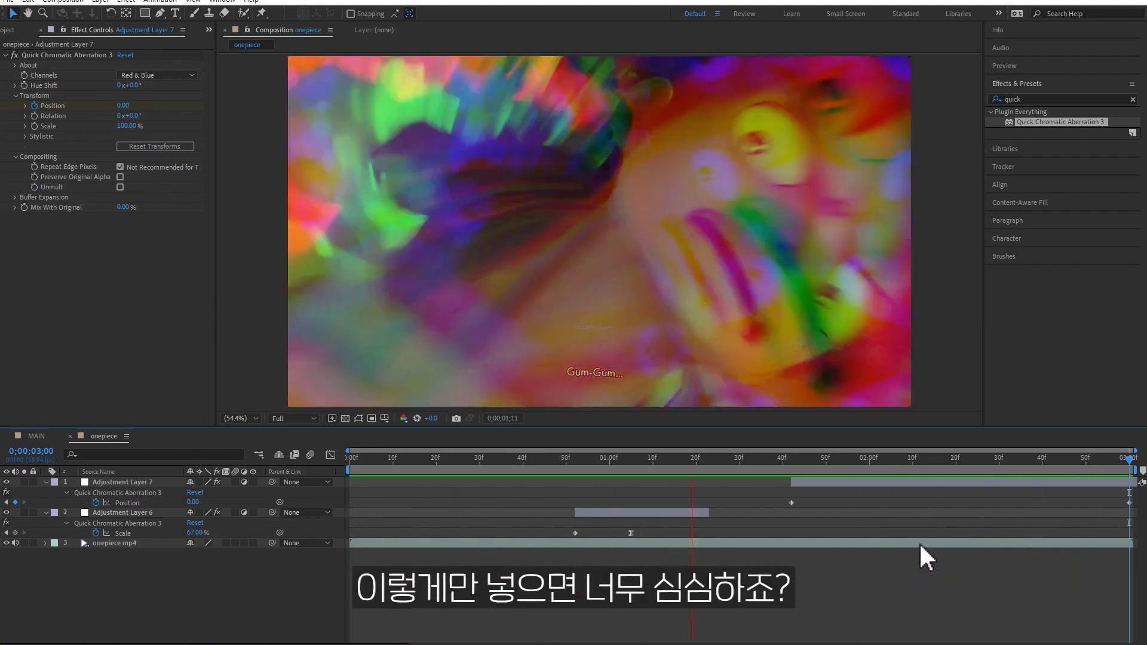
drag(777, 457, 804, 458)
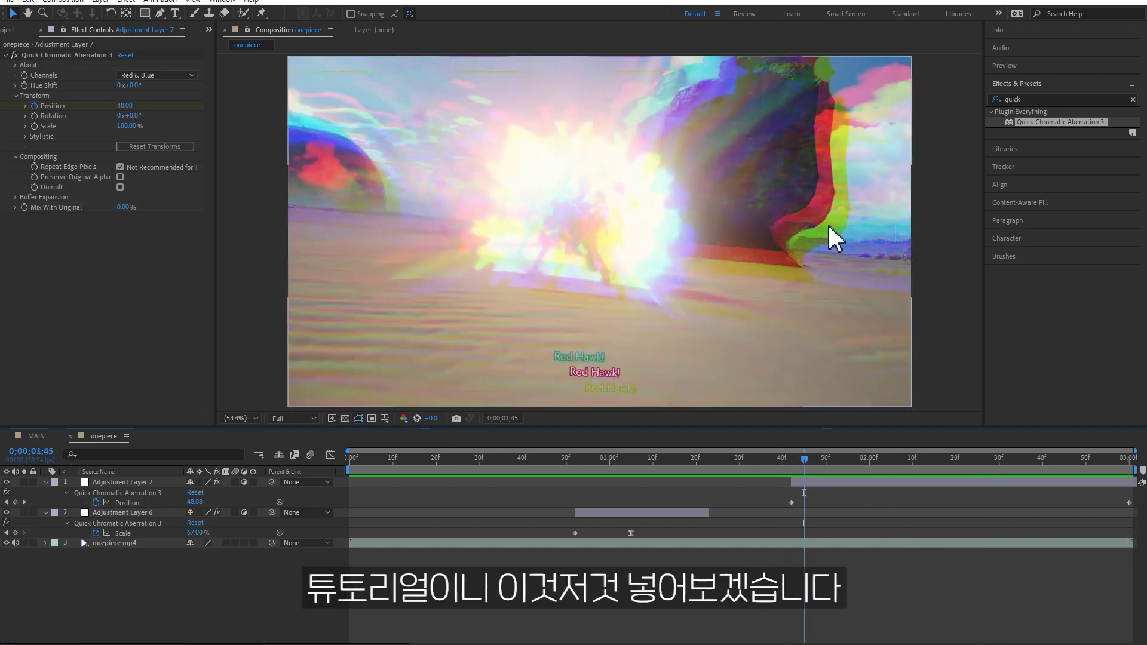
drag(845, 459, 1043, 463)
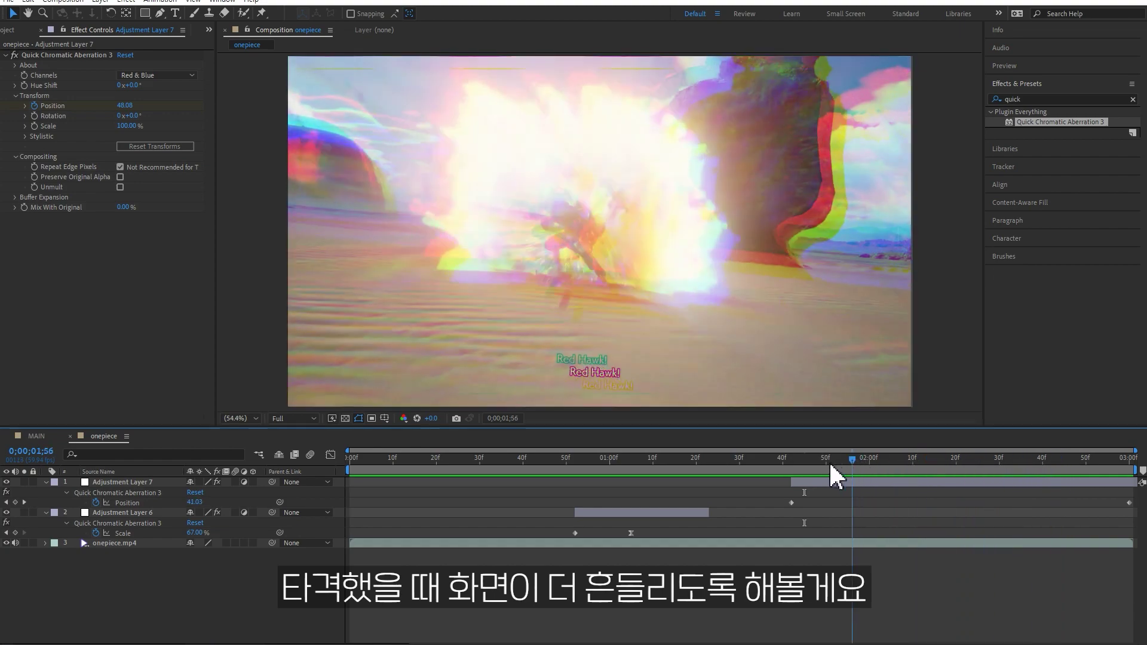
drag(1042, 465, 792, 458)
click(799, 482)
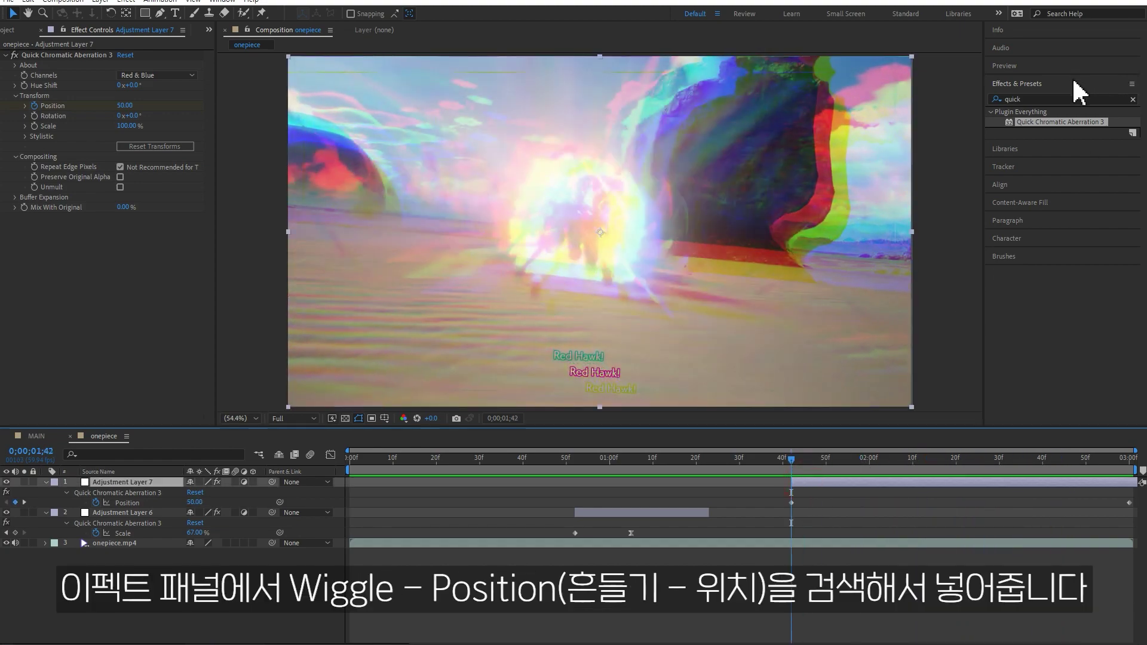
- Search 'wiggle' and apply the Wiggle - position preset to Adjustment Layer 7
click(1053, 99)
text(wiggle)
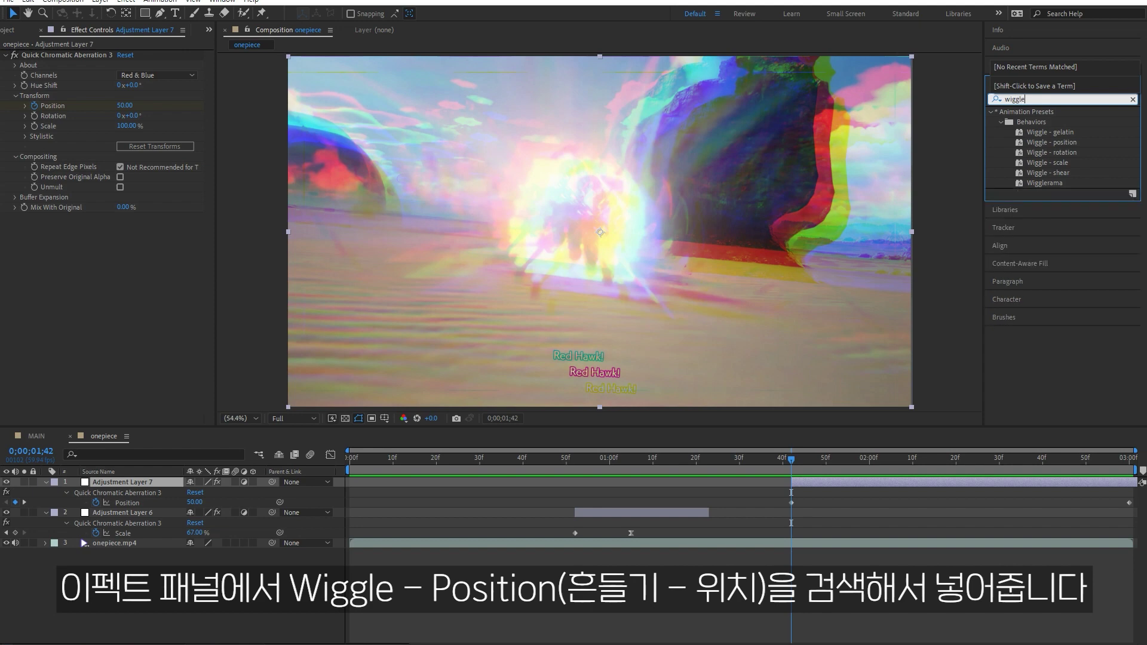
drag(1061, 143, 905, 262)
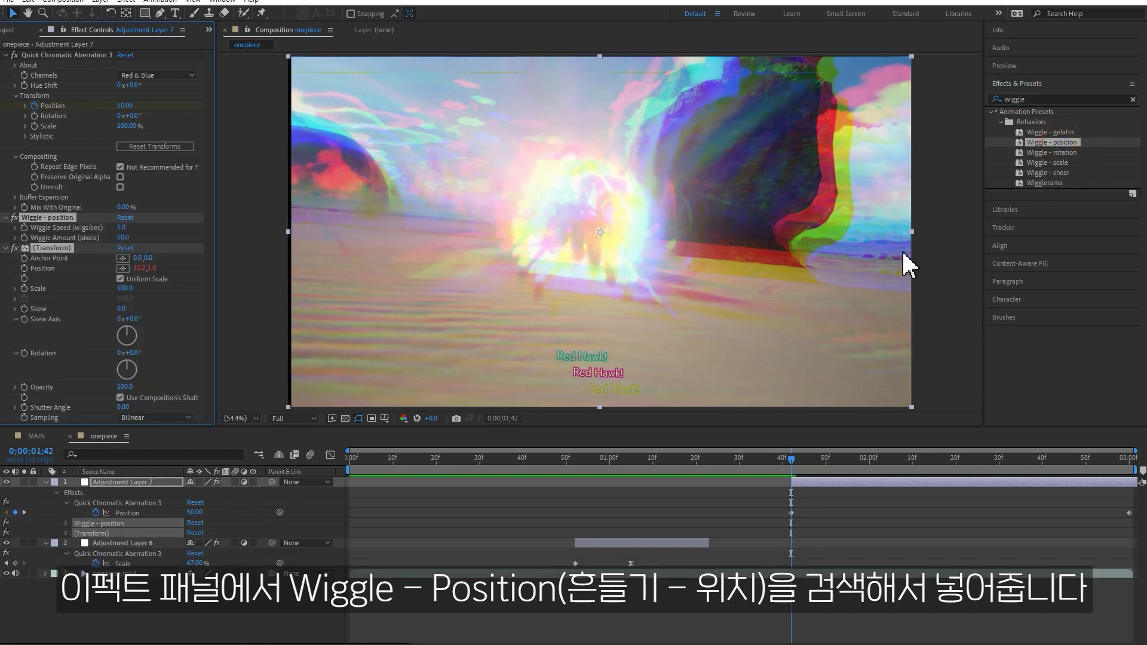
click(14, 270)
- Keyframe Wiggle Speed and Amount at 50, dropping both to 0 at the clip's end
click(121, 227)
text(50)
key(Return)
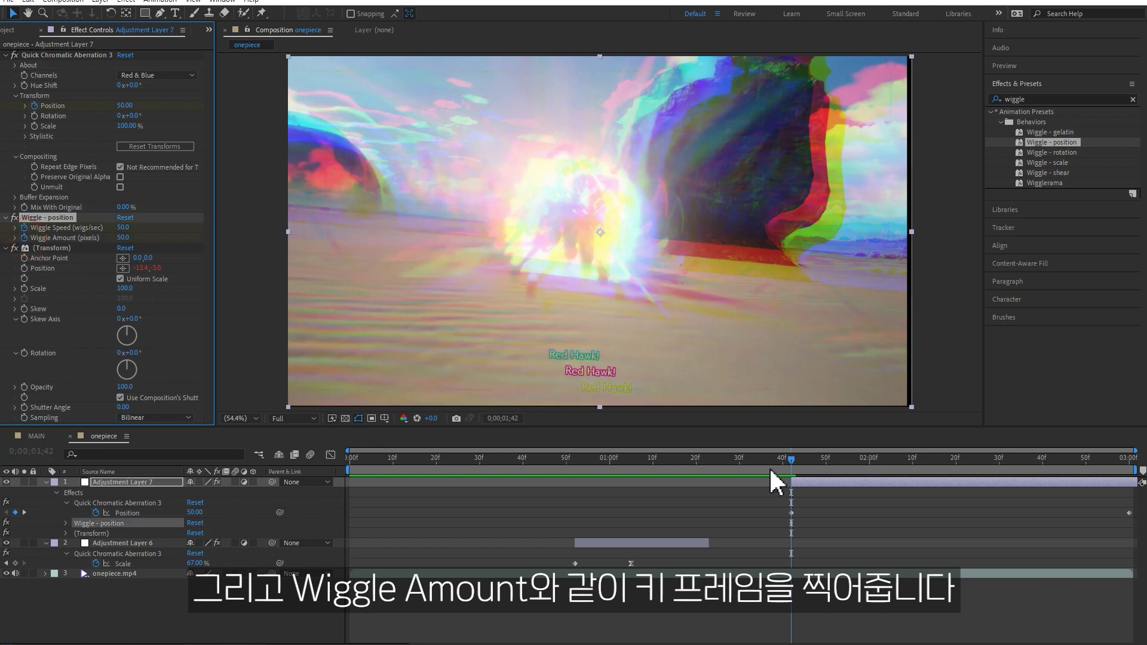
click(1133, 466)
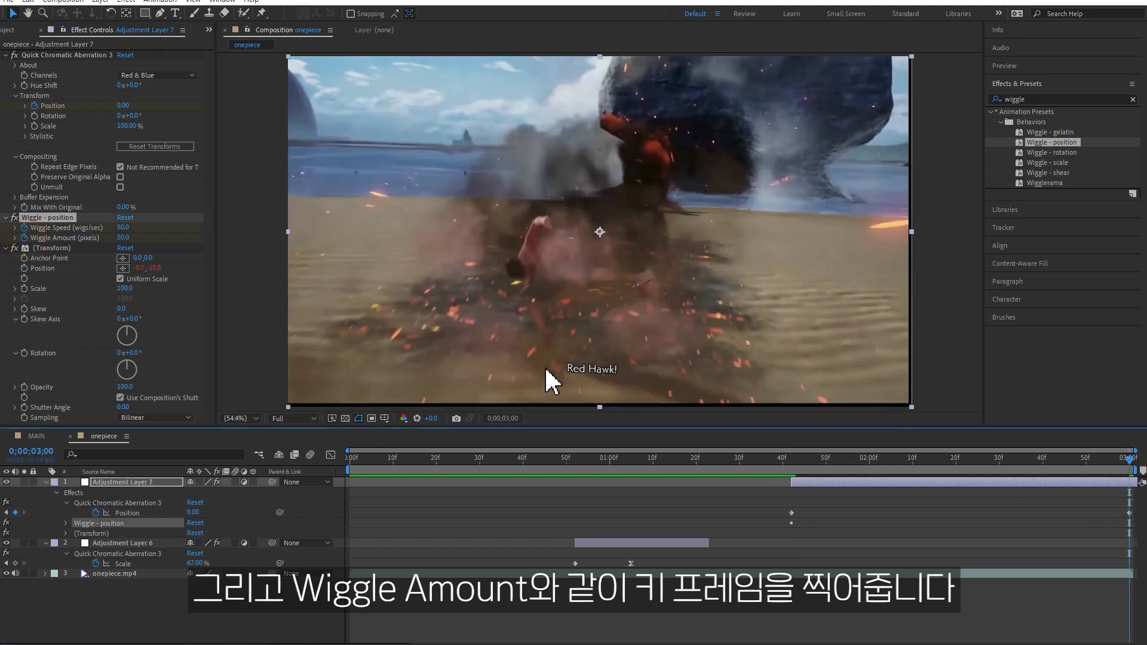
drag(121, 227, 111, 227)
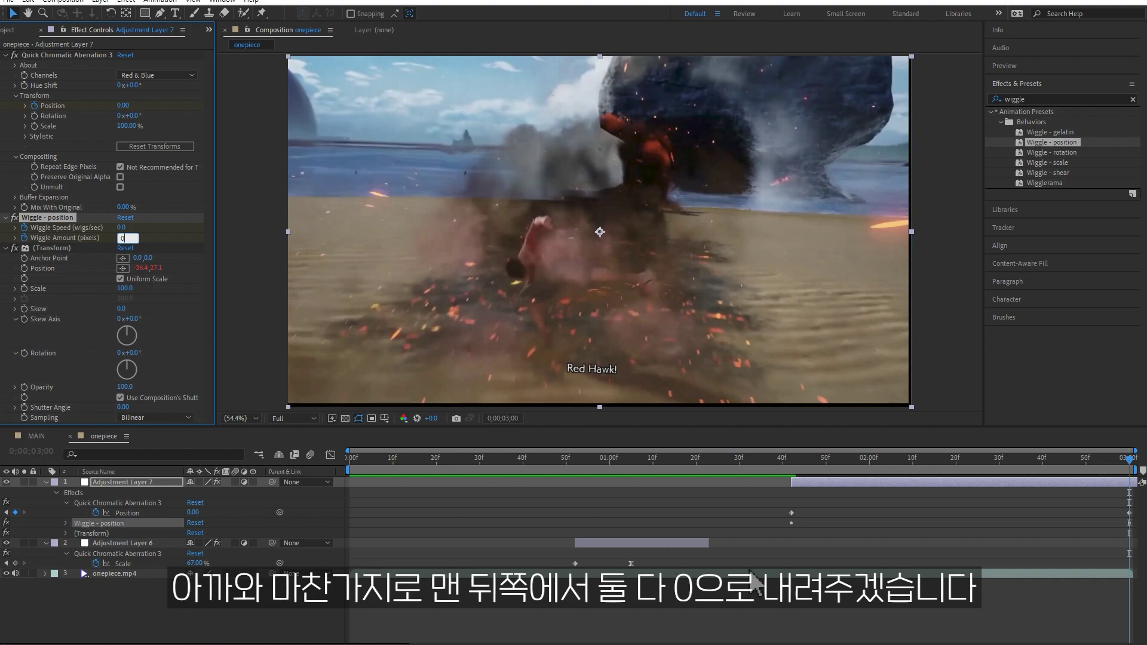
click(873, 604)
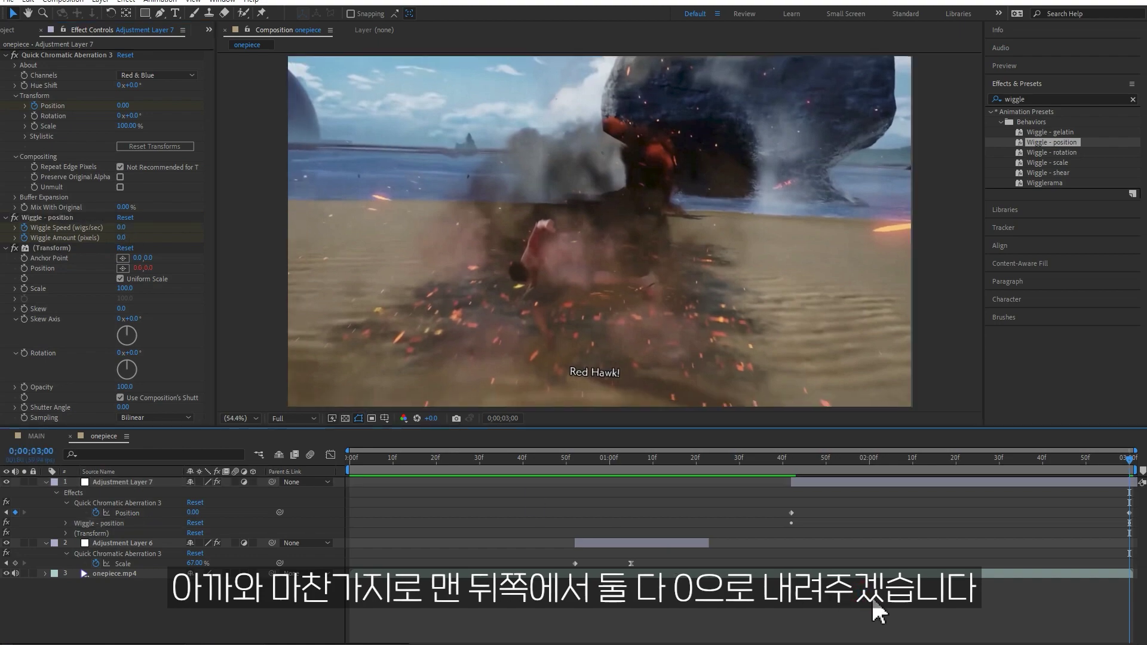
- Preview the shake to 1;47, then collapse the Wiggle, Transform and Chromatic Aberration effects
key(space)
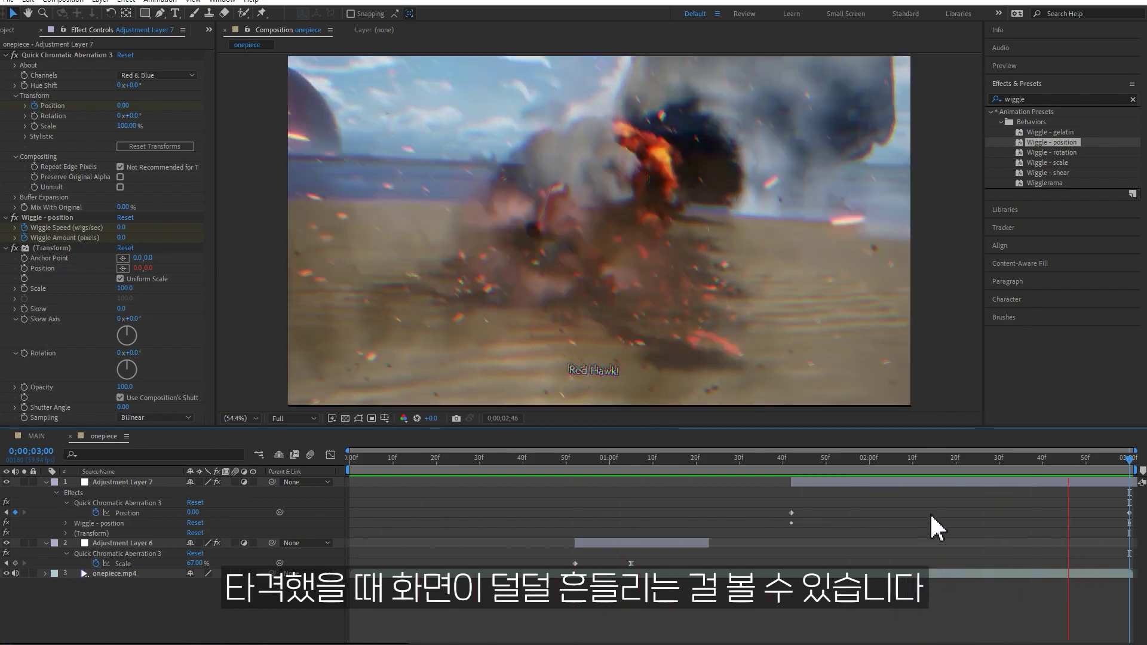
drag(783, 458, 861, 465)
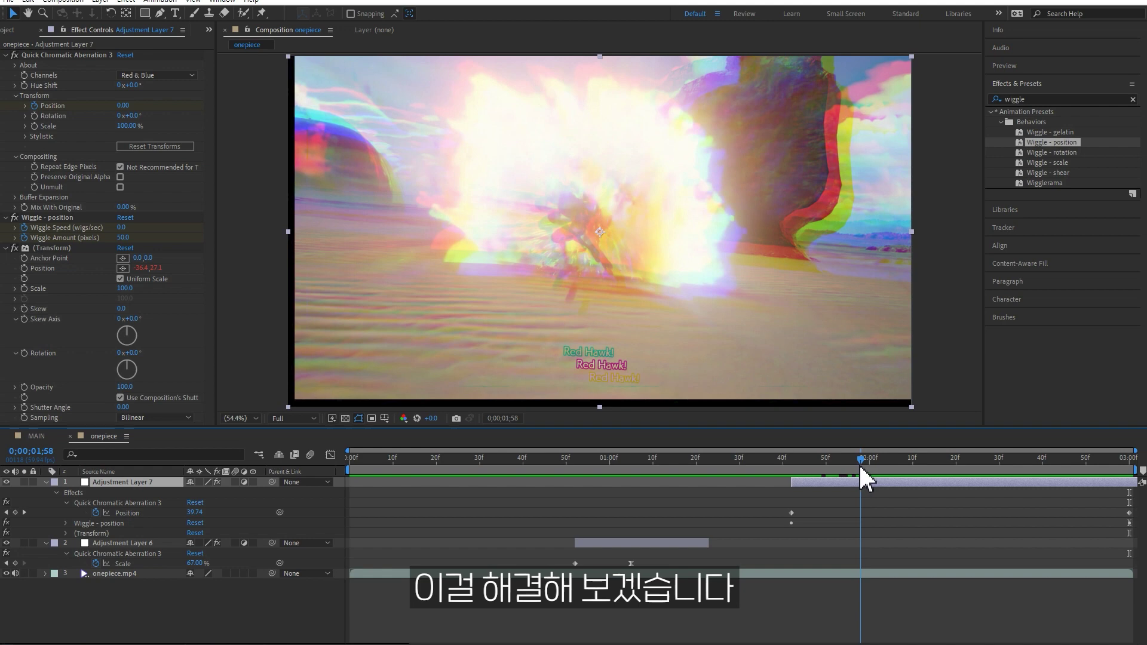
click(5, 218)
click(5, 227)
click(6, 55)
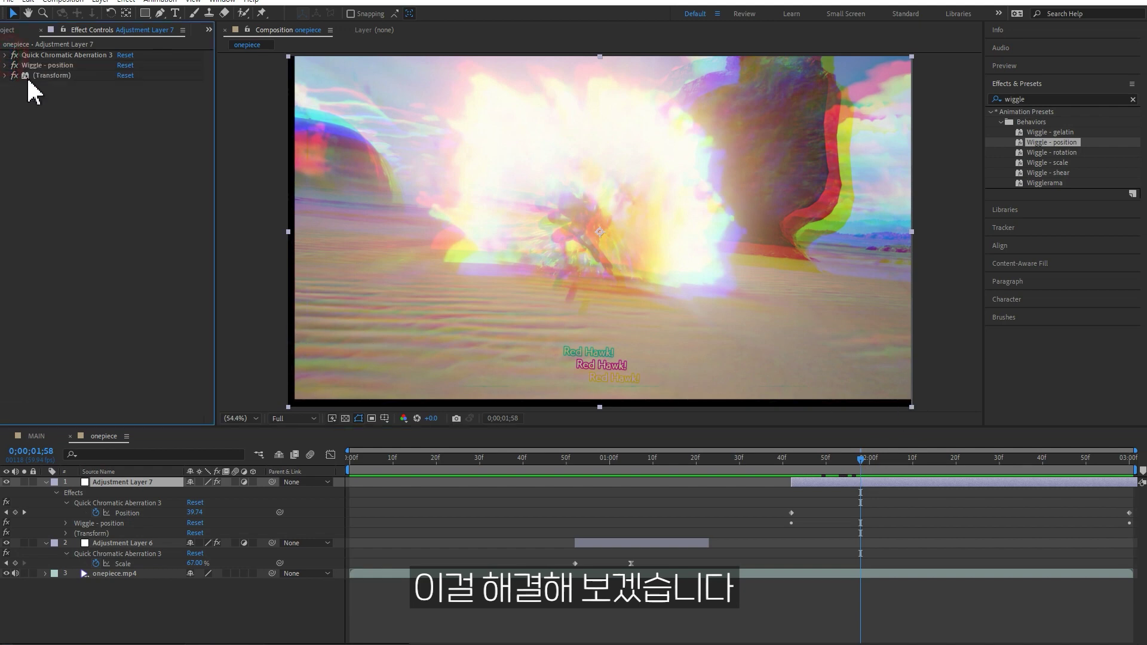
click(1058, 98)
- Add Motion Tile at the top of the stack with output 150 and Mirror Edges on
text(motion)
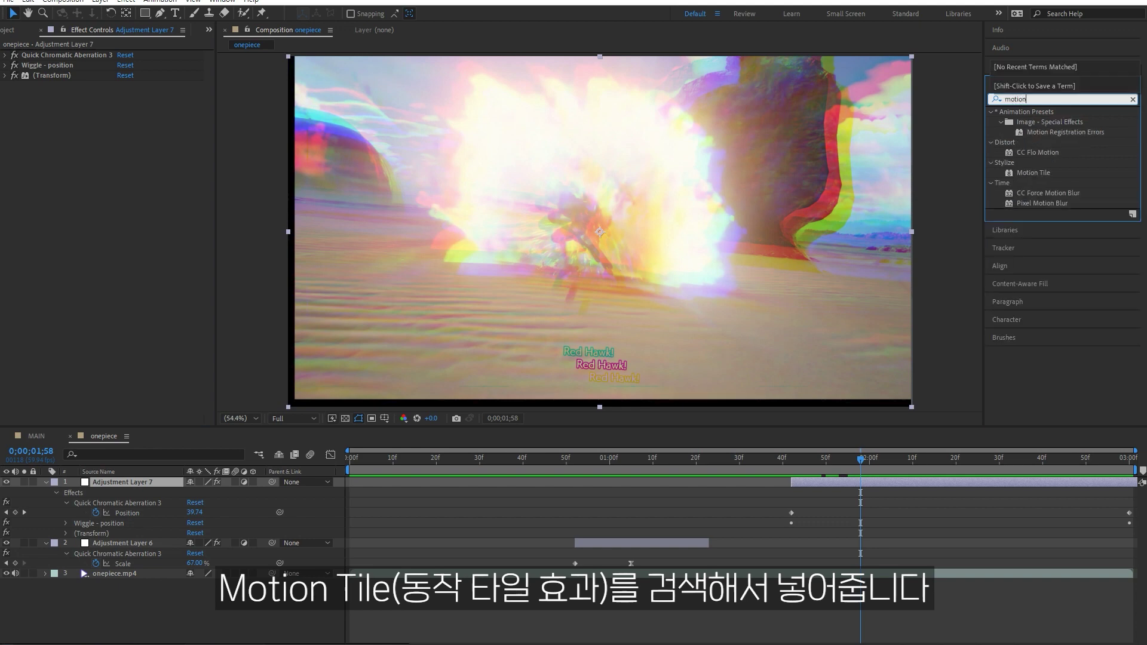
drag(1033, 173, 113, 184)
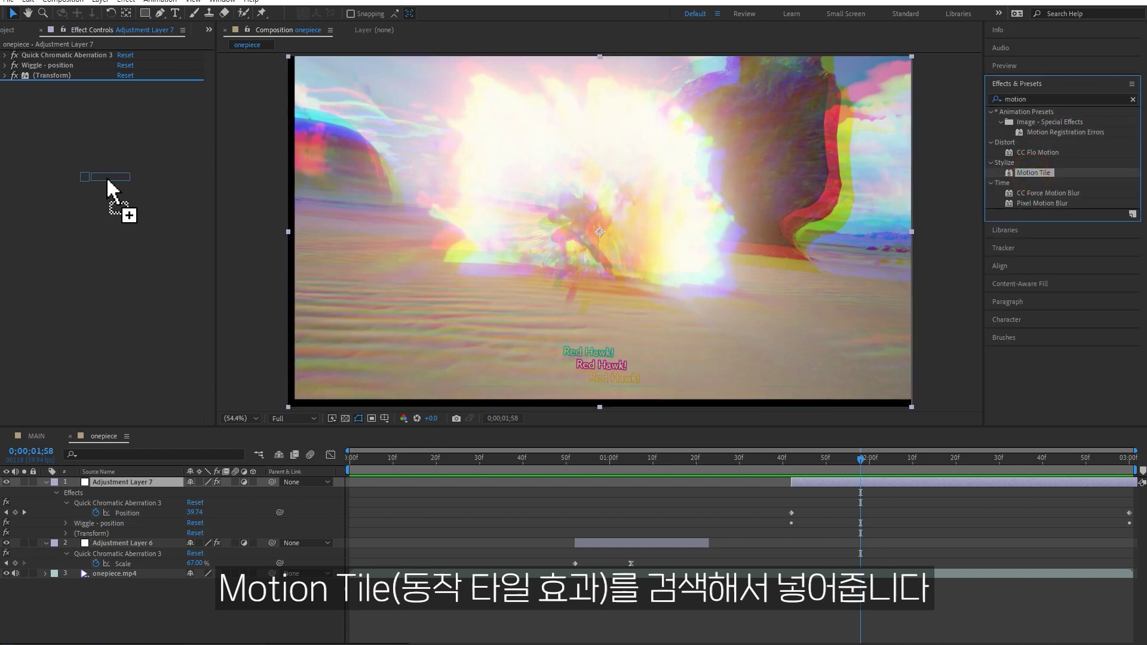
drag(44, 87, 52, 57)
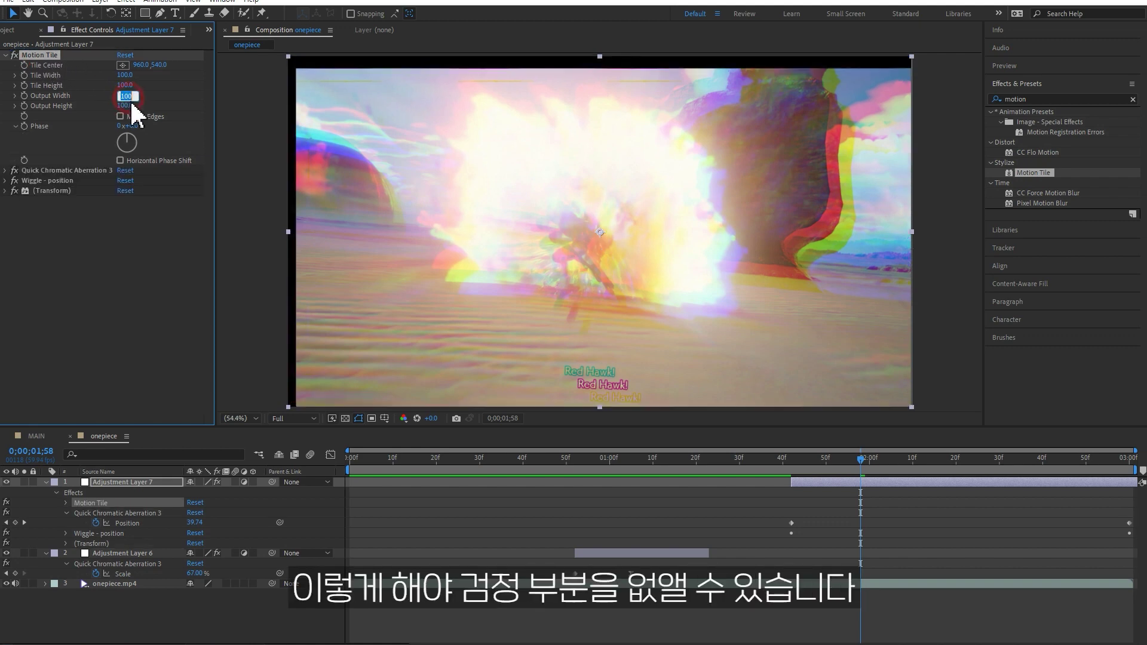
text(150.)
click(148, 272)
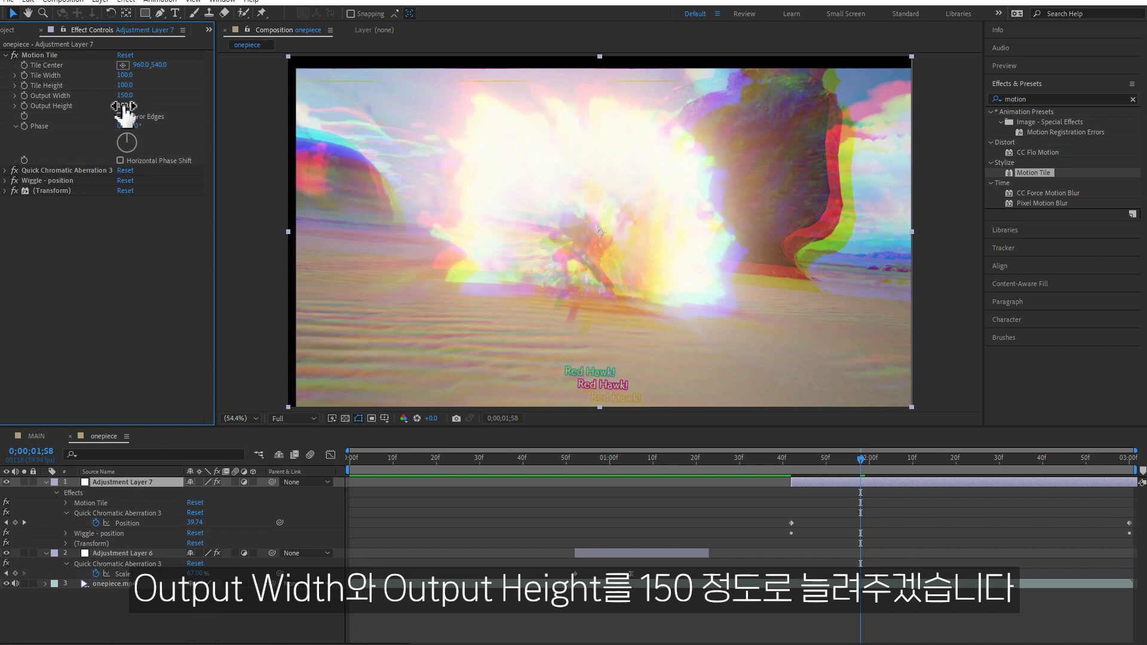
key(Return)
click(120, 117)
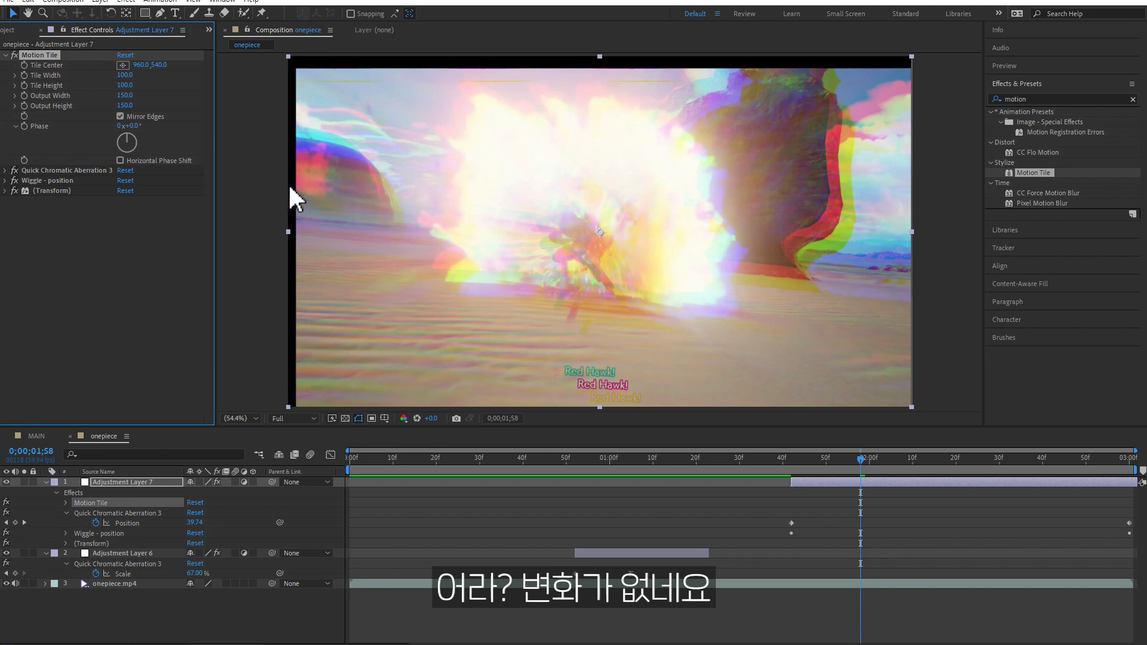
- Move Quick Chromatic Aberration 3 to the bottom of the stack and preview, returning to 1;42
click(40, 170)
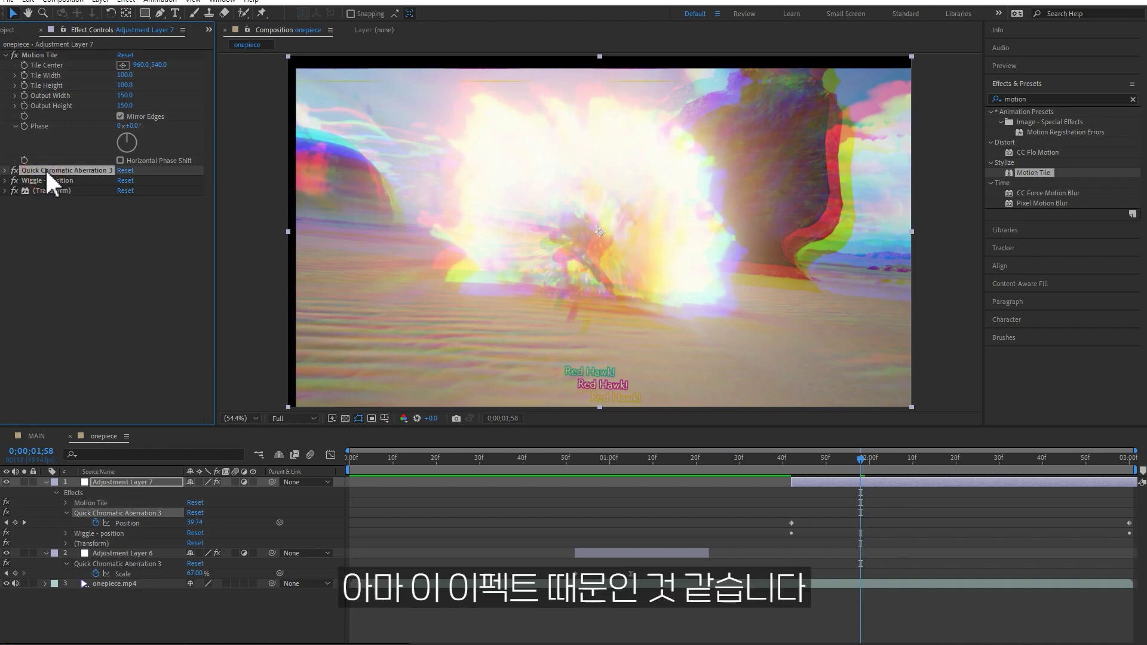
drag(45, 170, 57, 204)
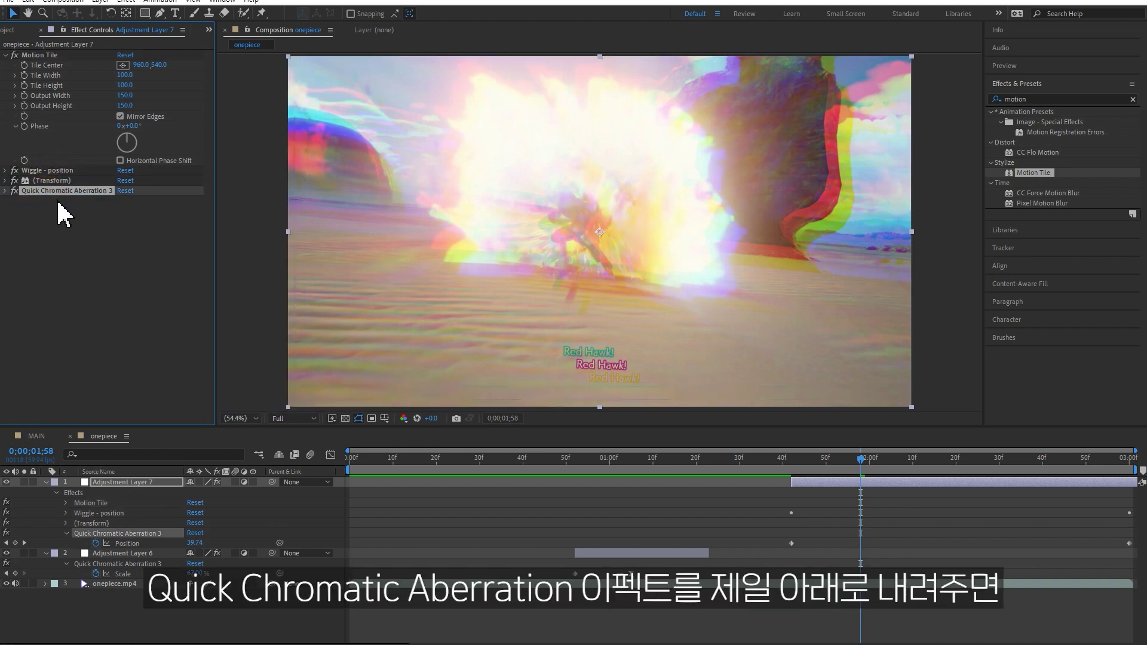
click(75, 242)
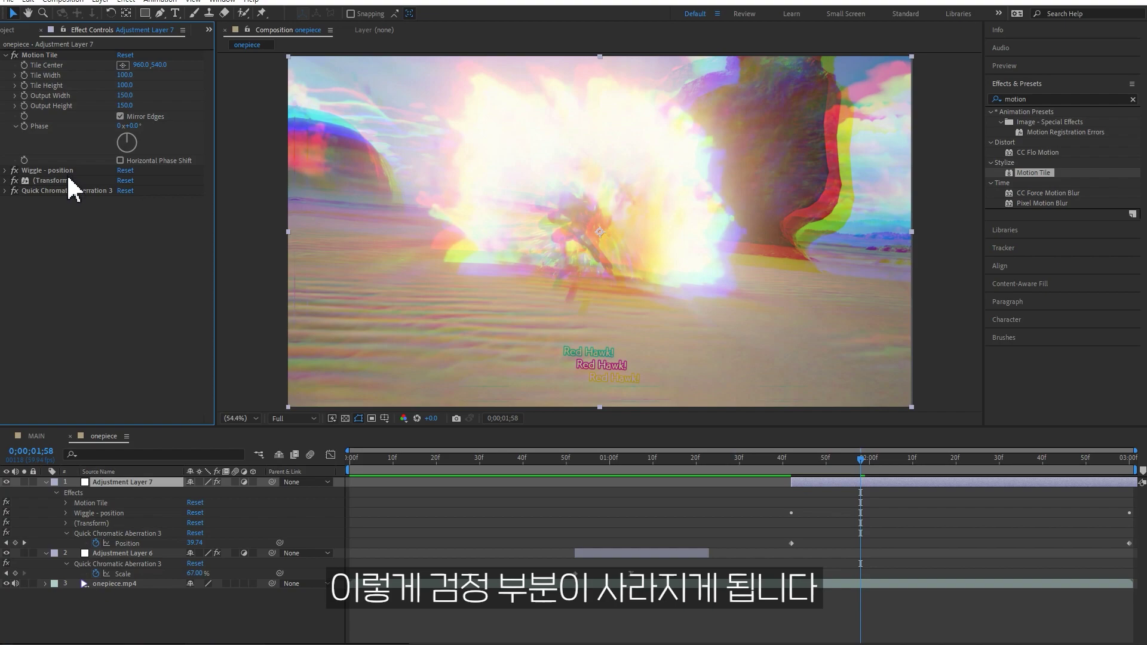
key(space)
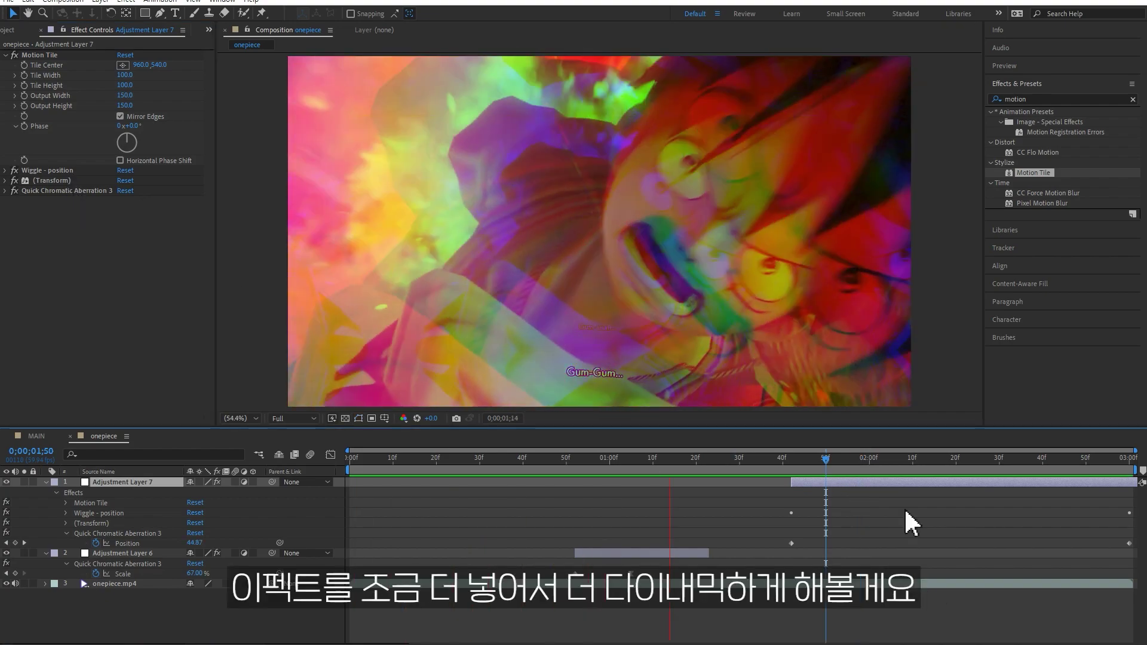
key(space)
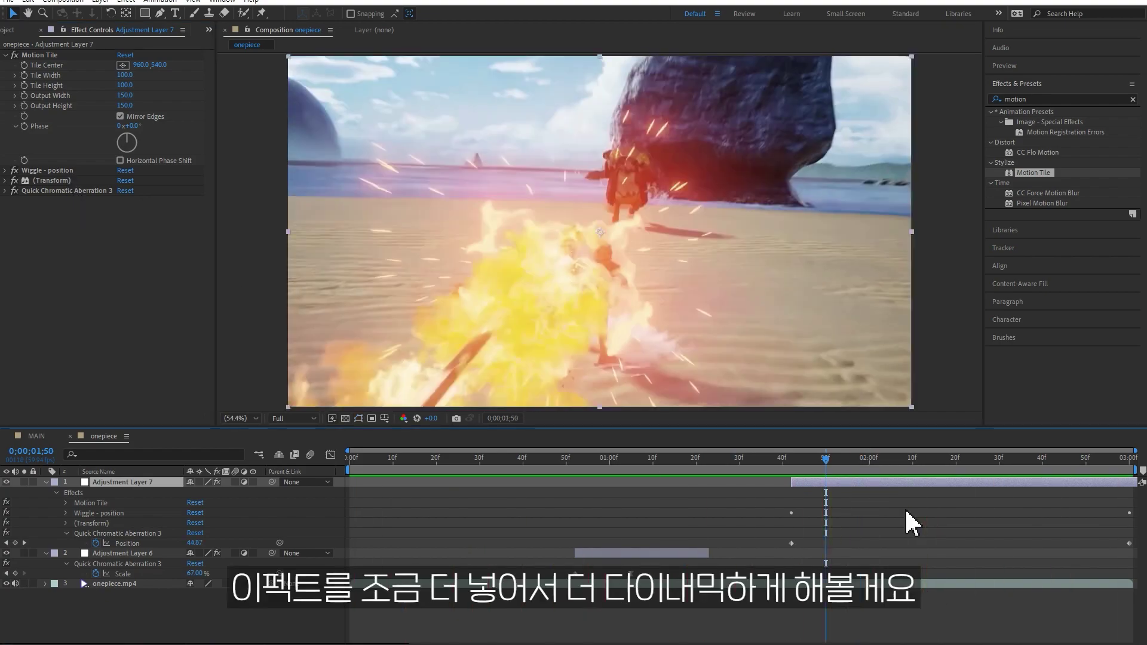
drag(826, 458, 790, 459)
right_click(505, 613)
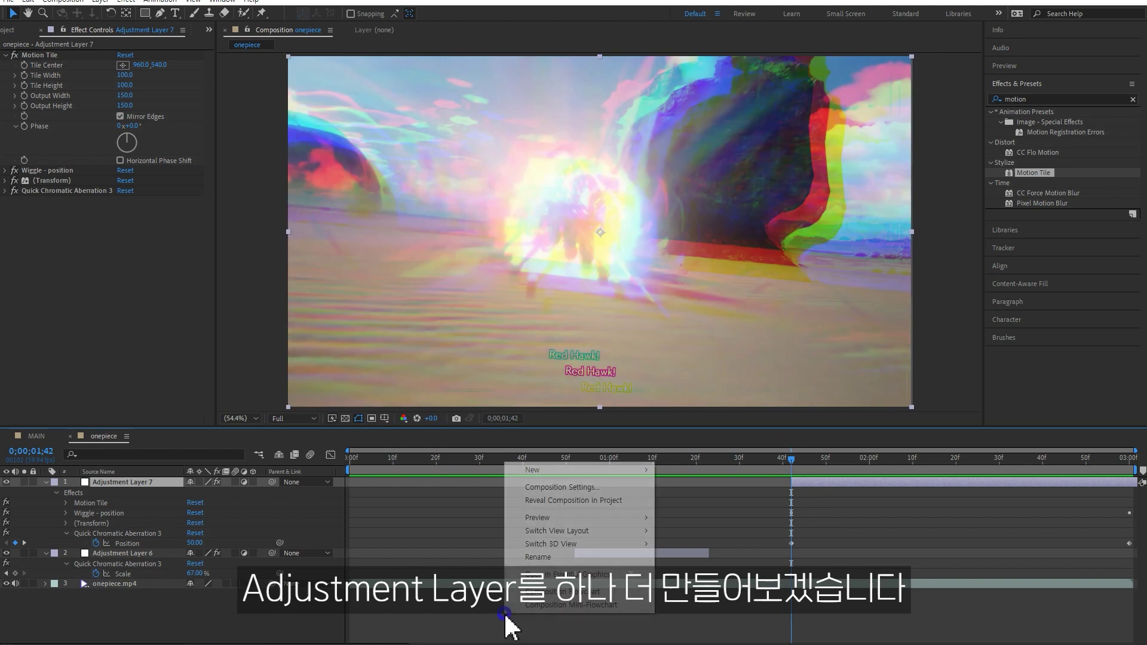
- Create Adjustment Layer 8 starting at 1;42 and apply the Invert effect to it
mouse_move(562, 471)
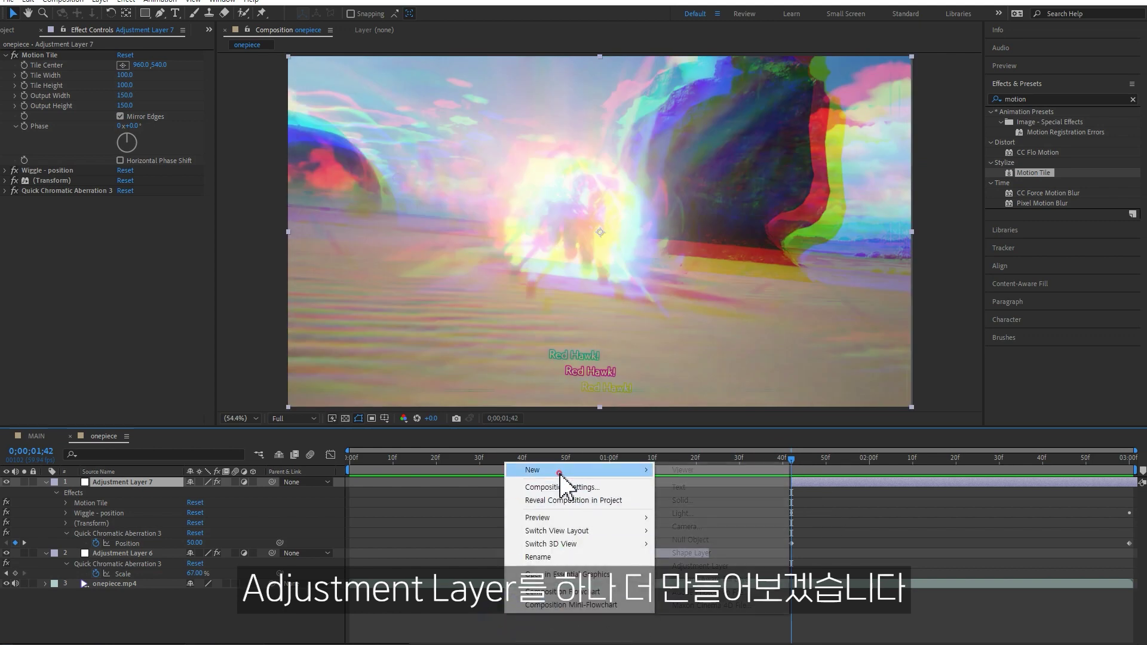
click(735, 565)
key(bracketleft)
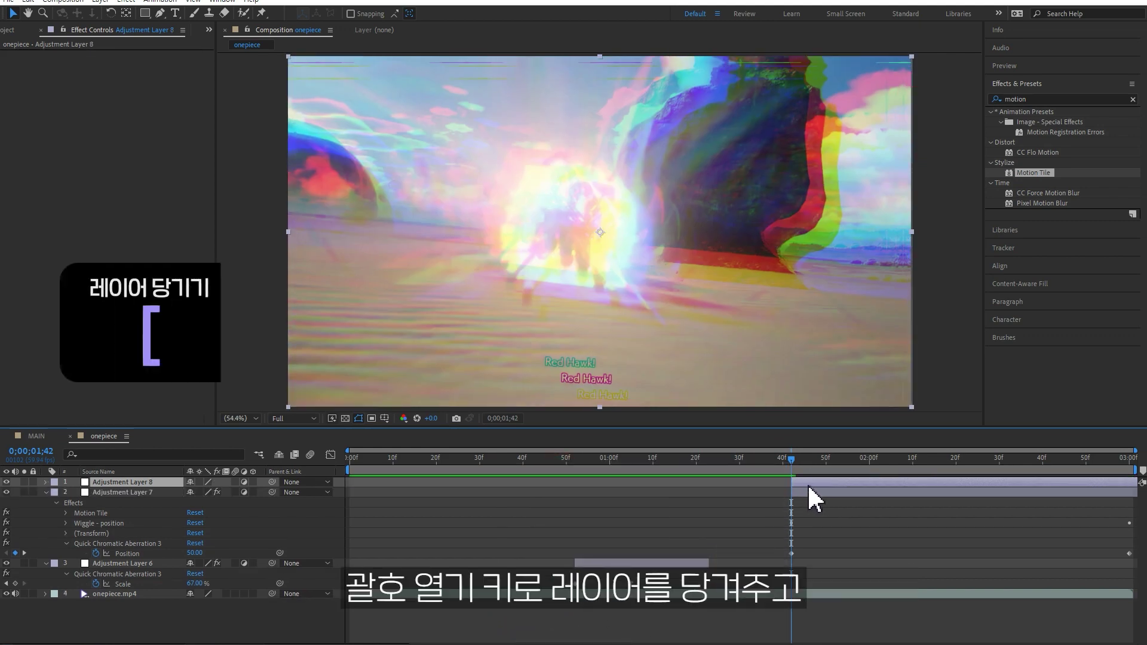
double_click(1046, 99)
text(inv)
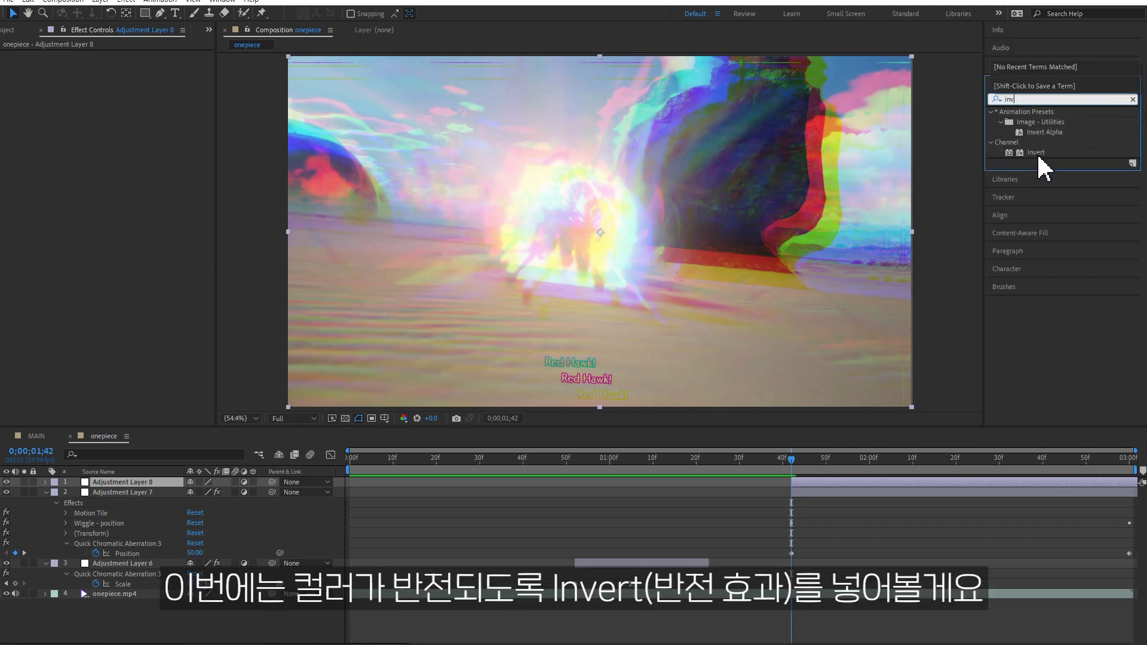
double_click(1038, 154)
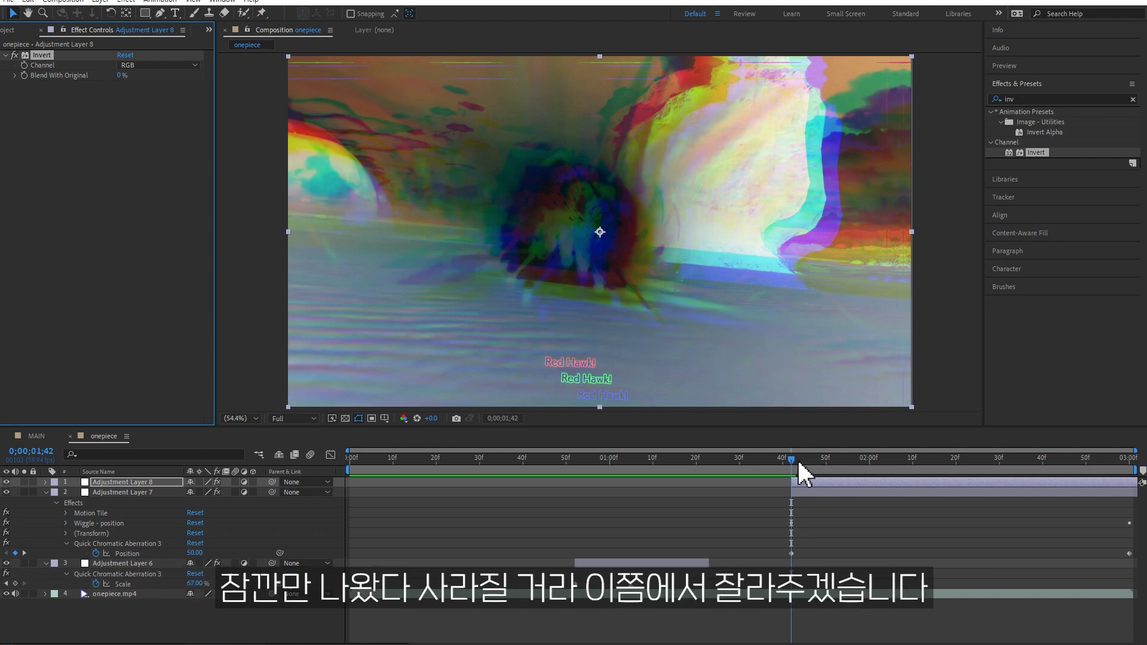
- Split Adjustment Layer 8 at 1;51, delete the remainder, and check the inversion at 1;48
drag(793, 463, 830, 465)
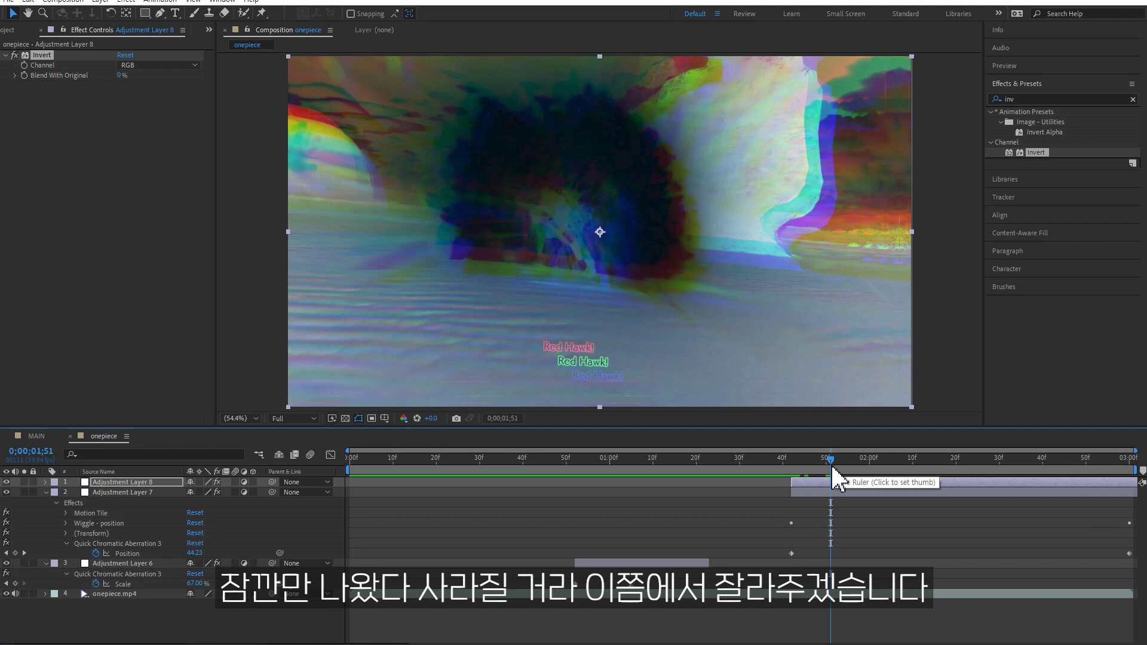
key(ctrl+shift+d)
key(Delete)
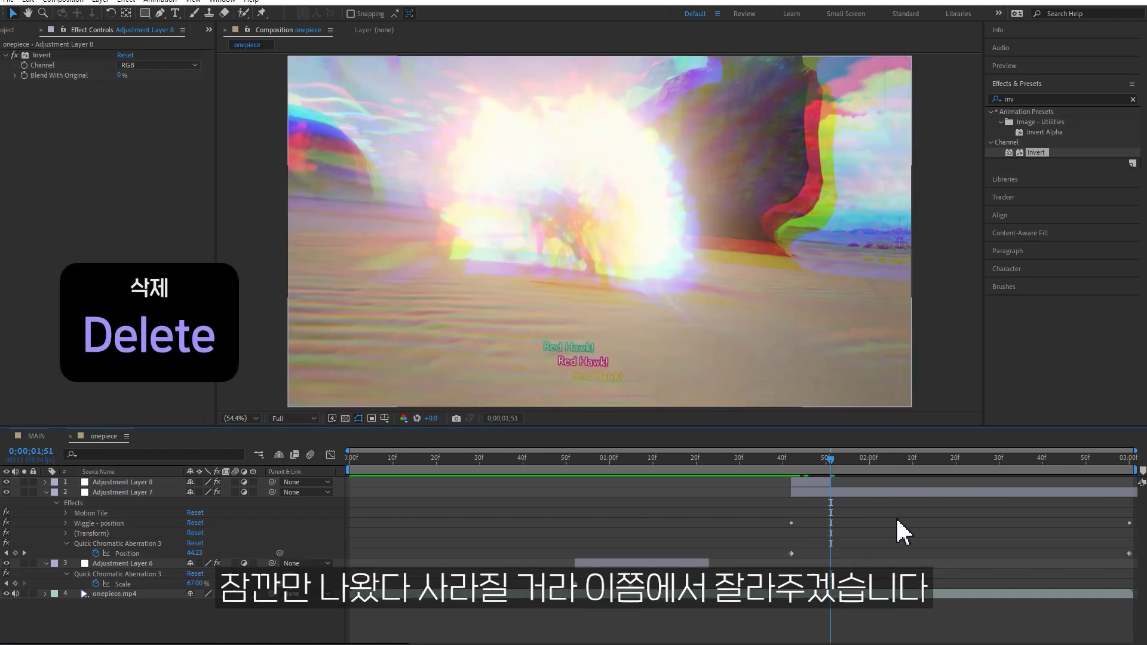
click(812, 461)
mouse_move(825, 461)
mouse_down()
mouse_move(834, 468)
mouse_move(820, 469)
mouse_up()
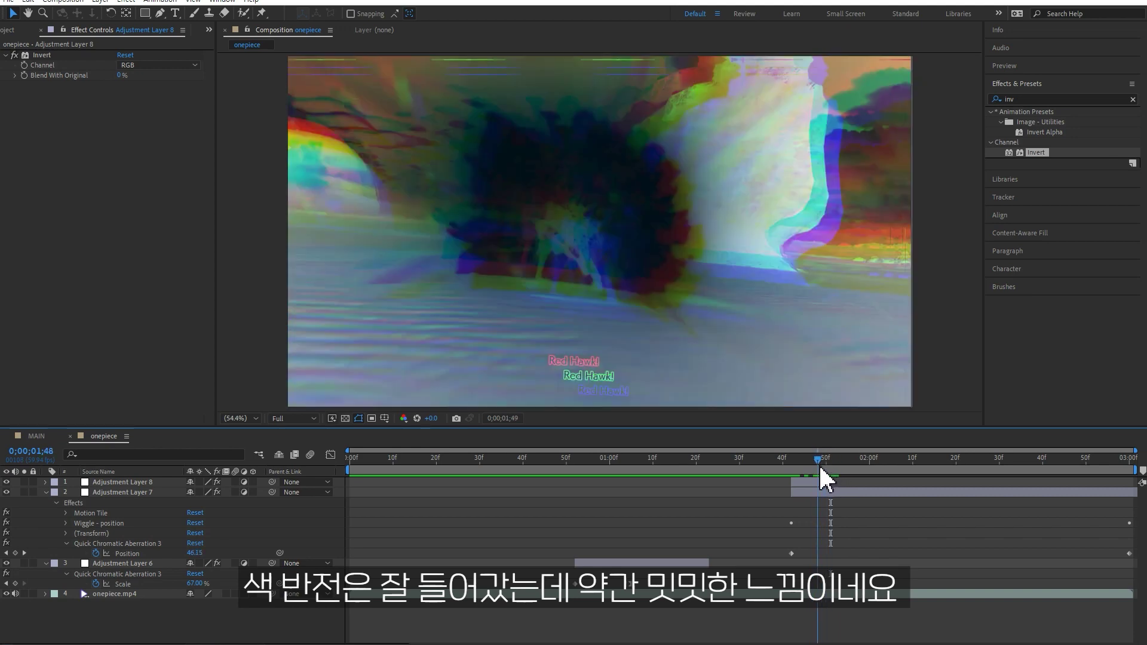
click(823, 482)
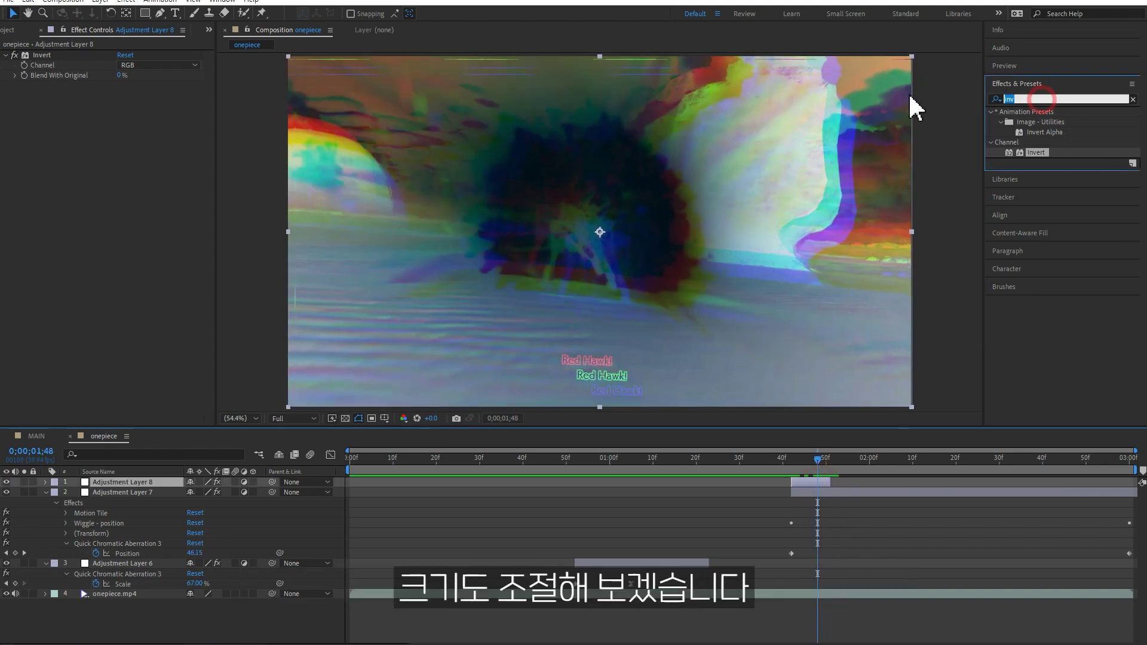
- Add a Transform effect at Scale 150 to Adjustment Layer 8 and check the zoom around 1;48
text(transf)
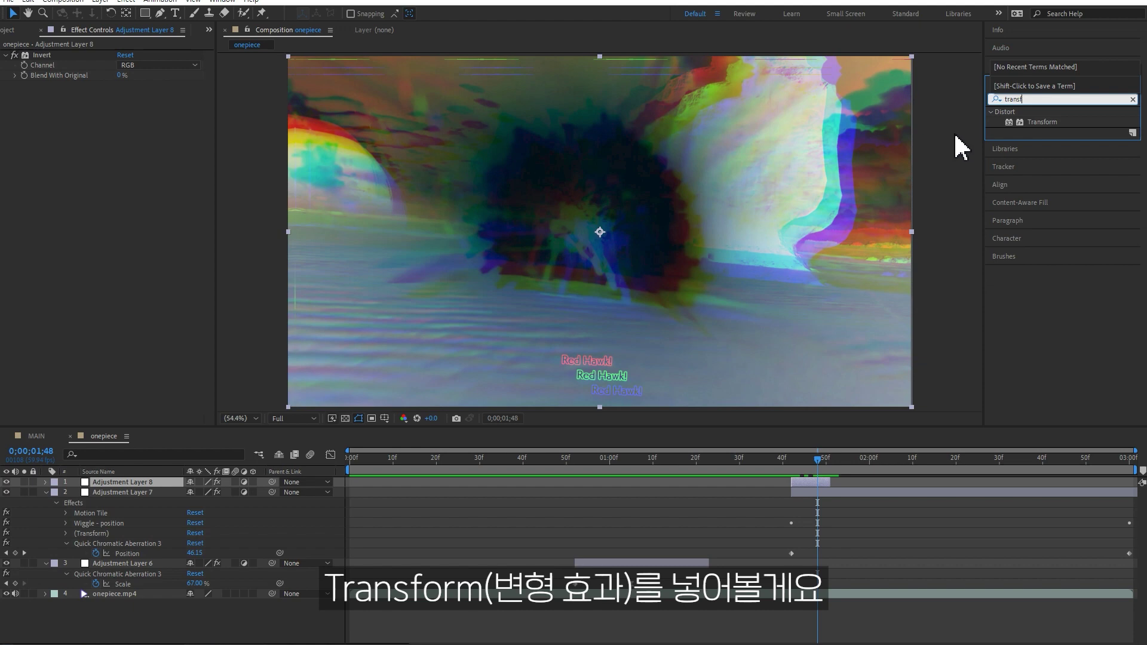
double_click(1036, 122)
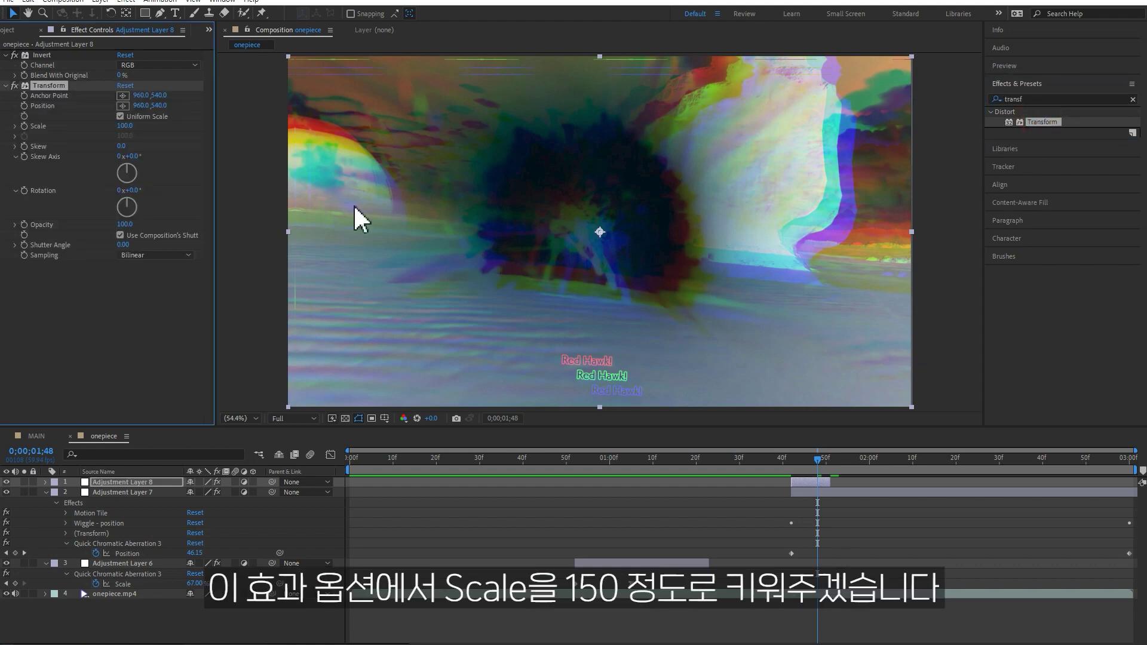
text(150)
click(147, 308)
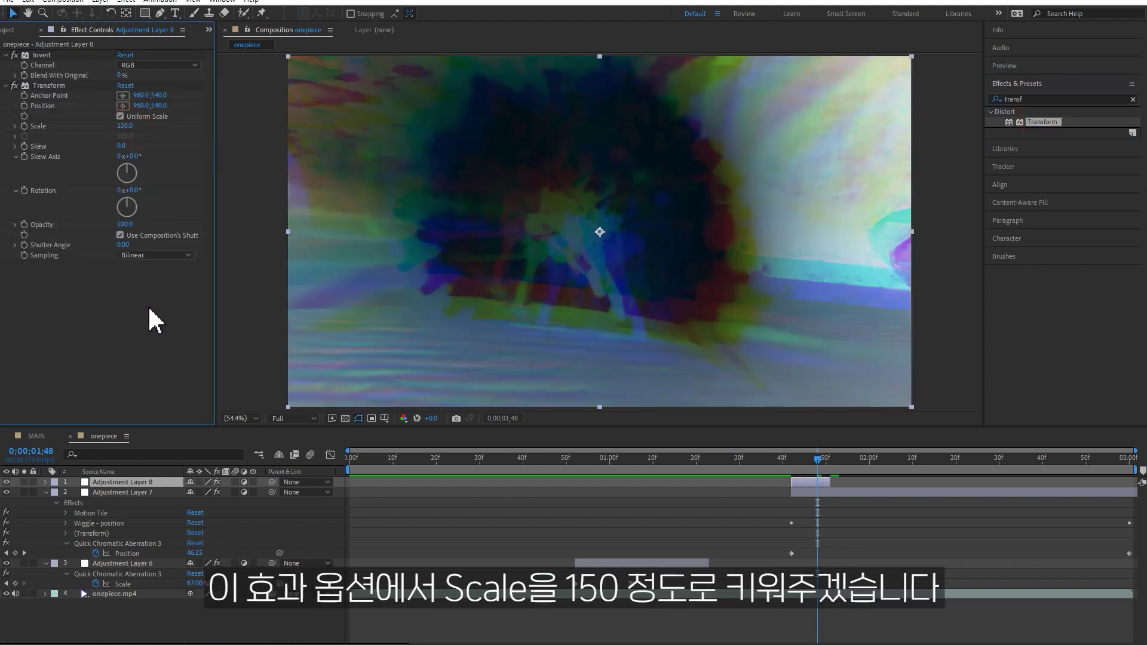
click(780, 459)
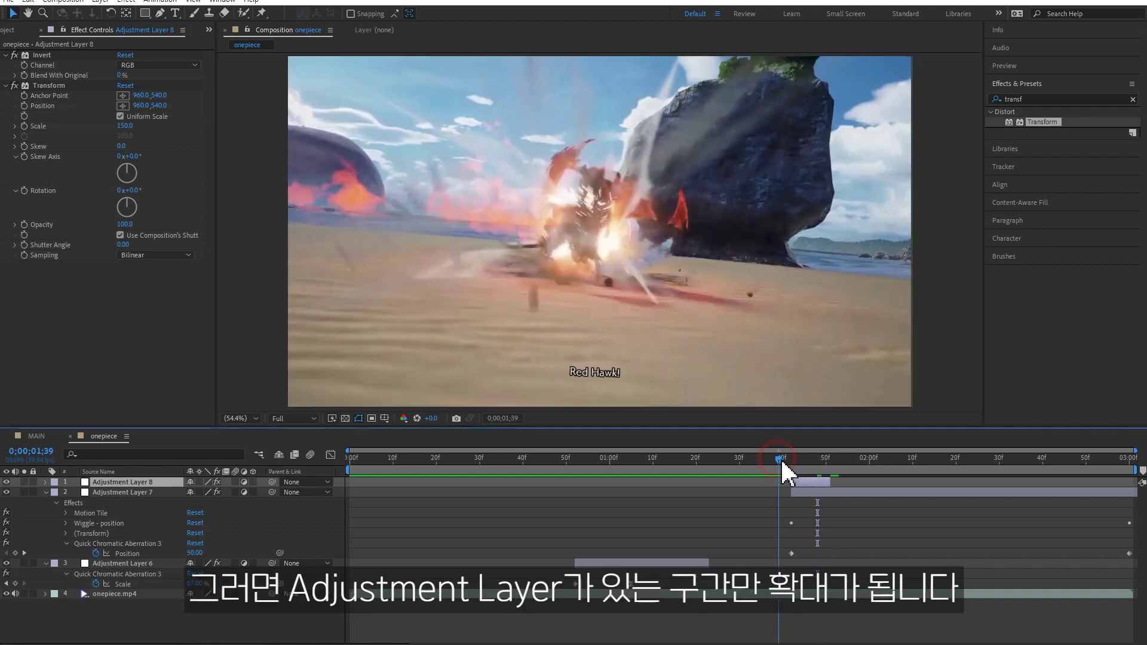
drag(786, 456, 818, 456)
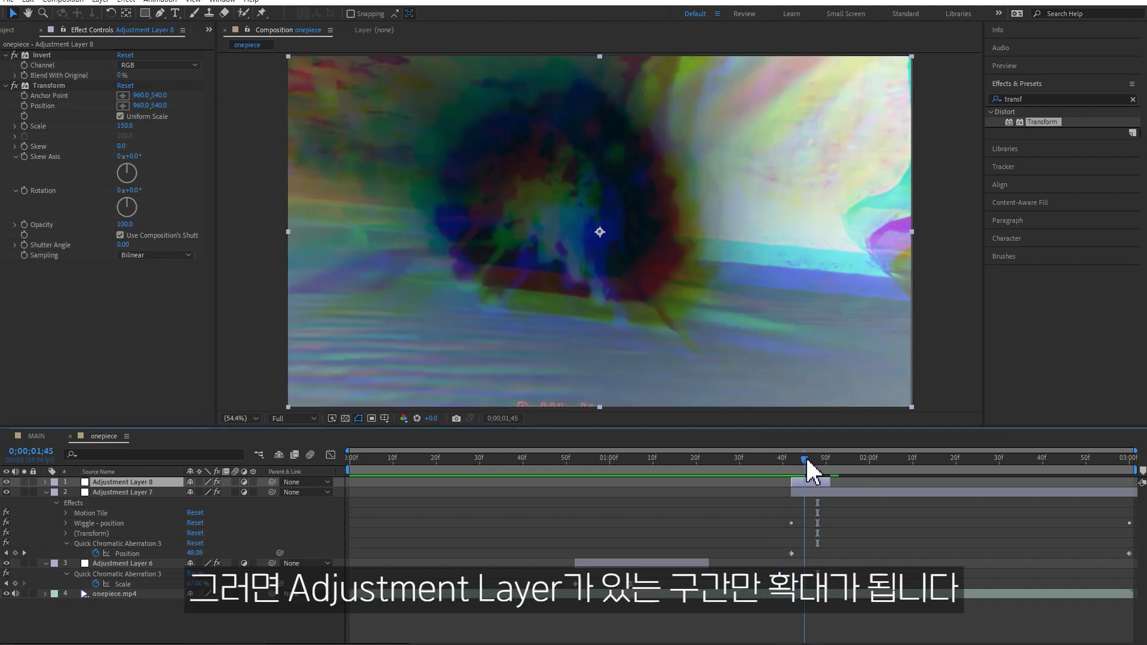
drag(819, 457, 842, 457)
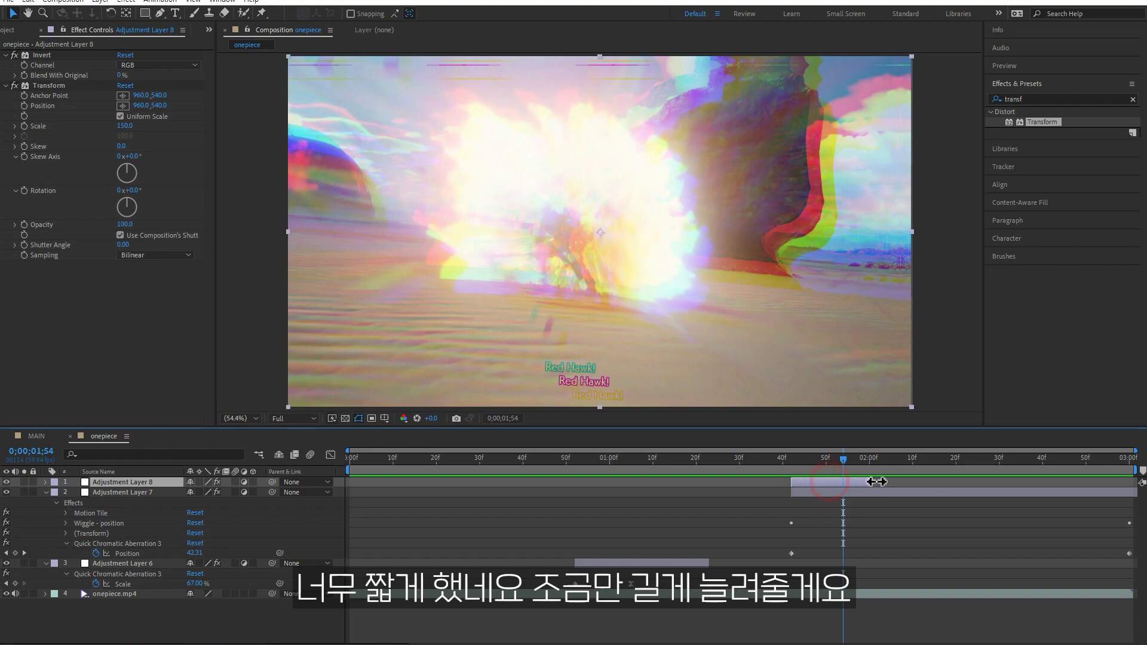
- Extend Adjustment Layer 8's end slightly and preview the flash, stopping at 2;04
drag(876, 481, 886, 482)
key(space)
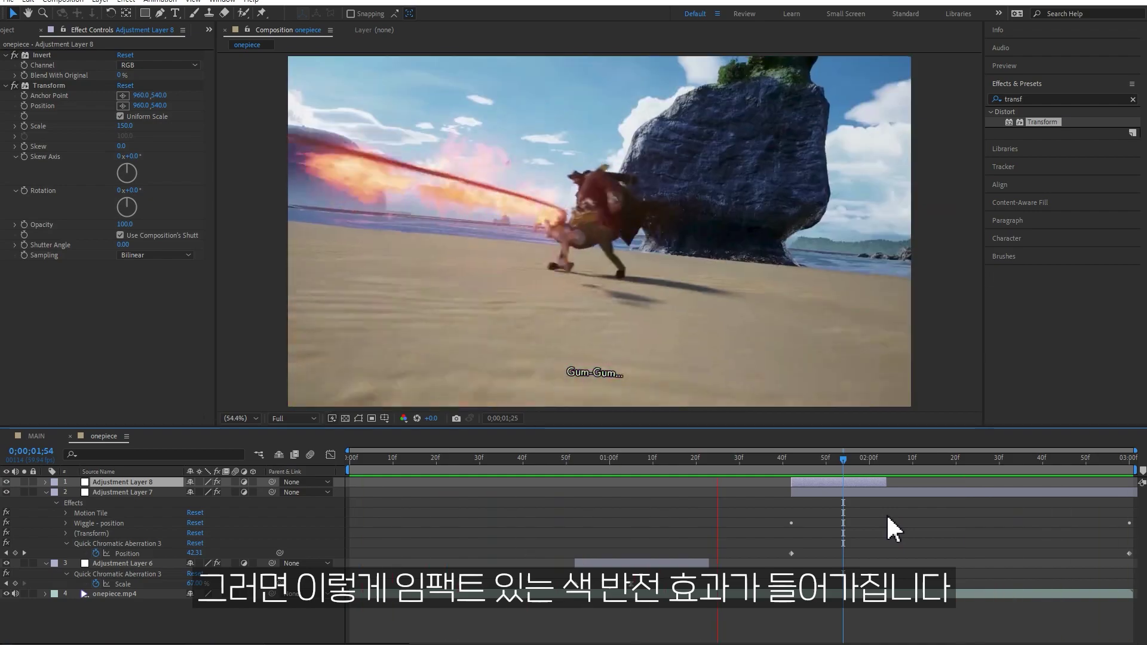
drag(834, 459, 863, 469)
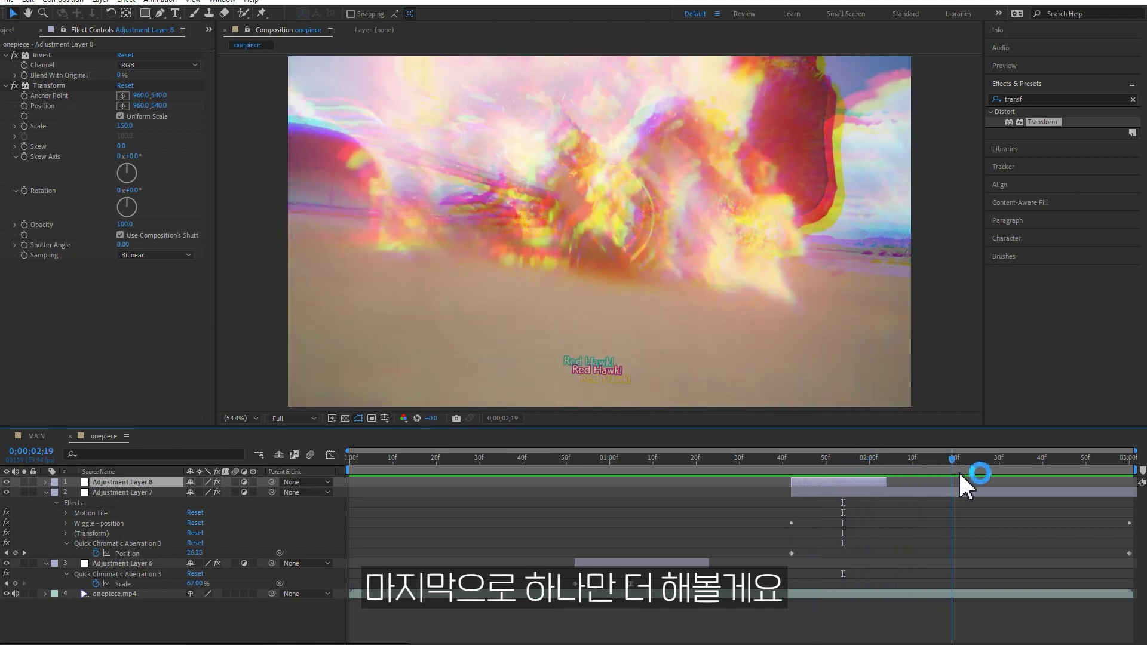
drag(864, 470, 887, 459)
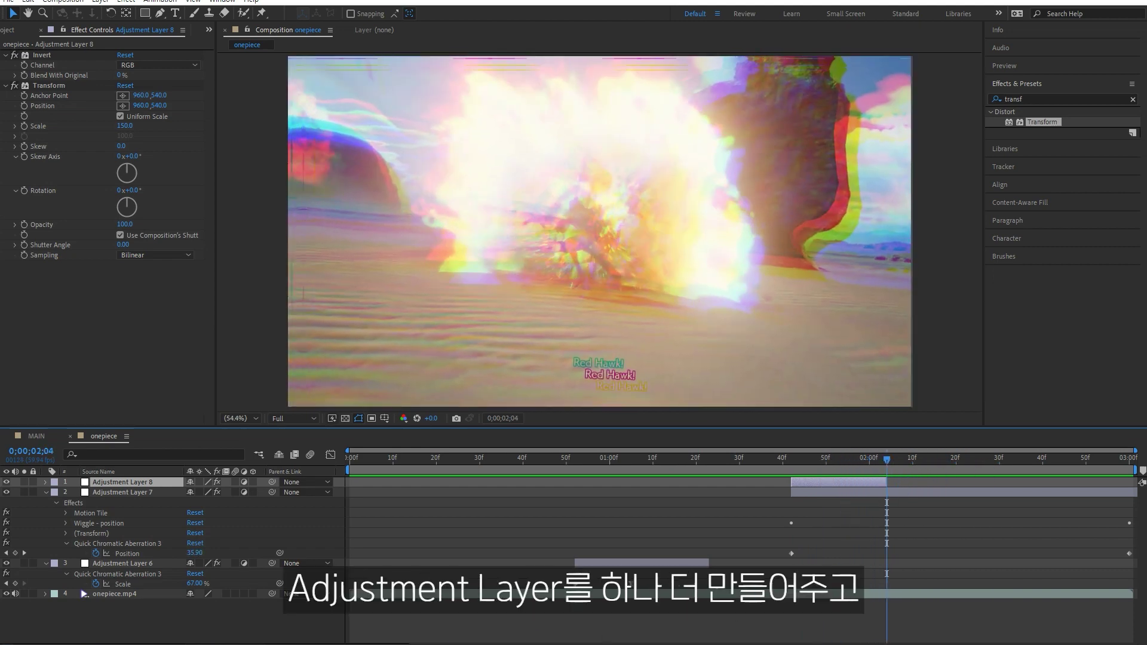
- Create Adjustment Layer 9 starting at the current time, 2;04
right_click(230, 621)
mouse_move(269, 476)
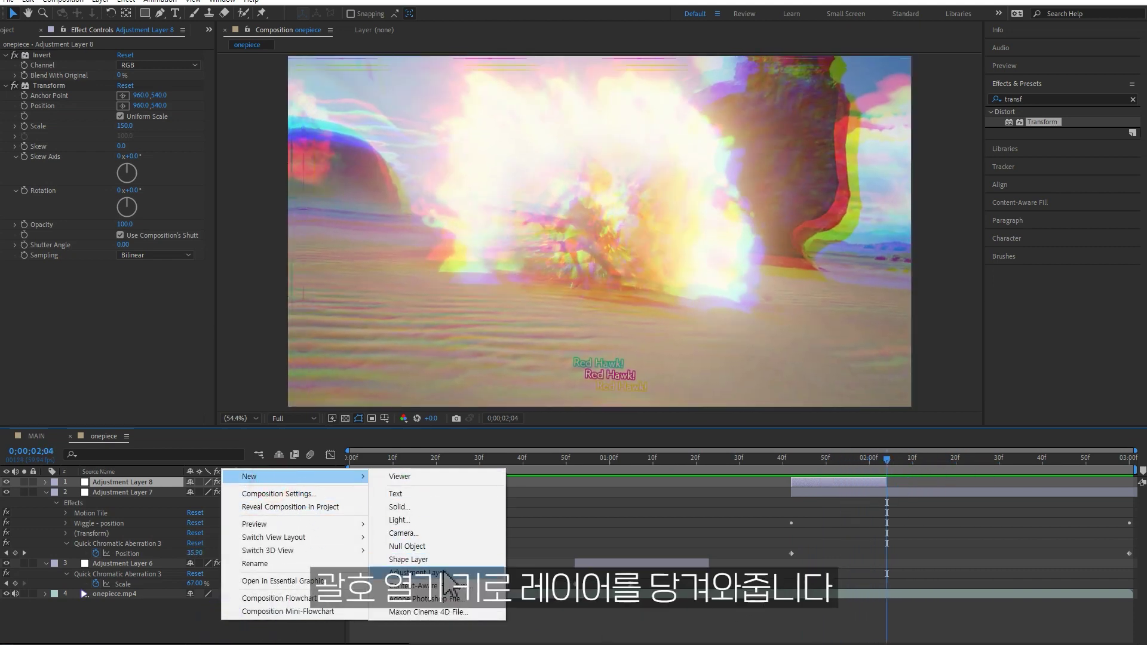
click(418, 572)
key(bracketleft)
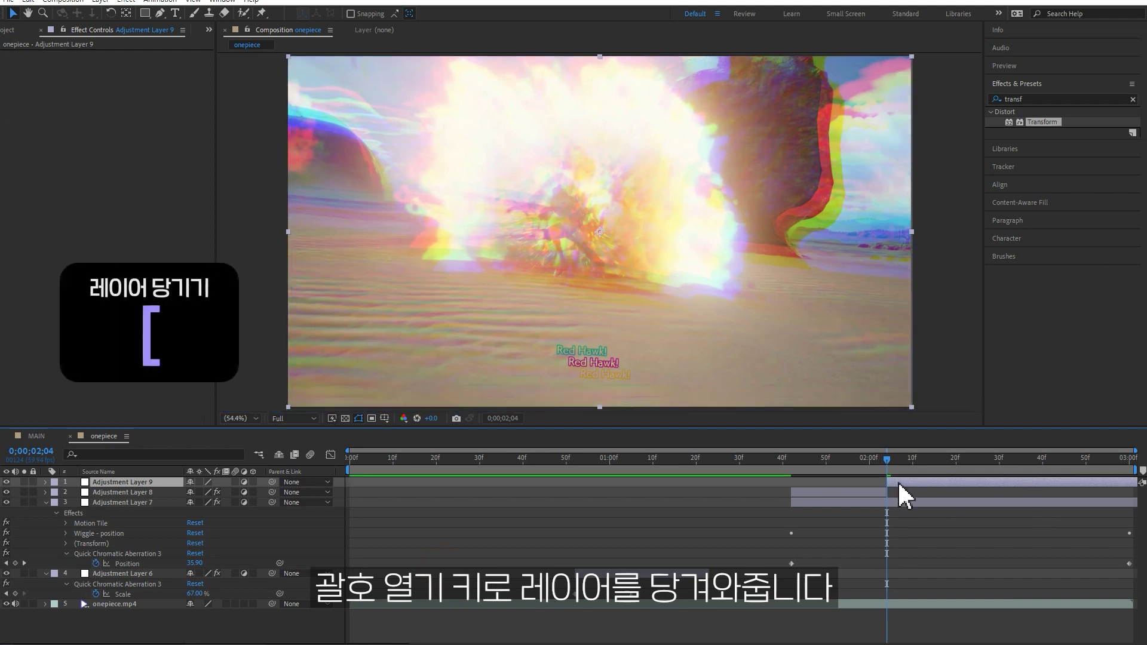
- Apply Levels with Input White 139.0 and start the layer earlier, around 2;00
click(1049, 99)
text(level)
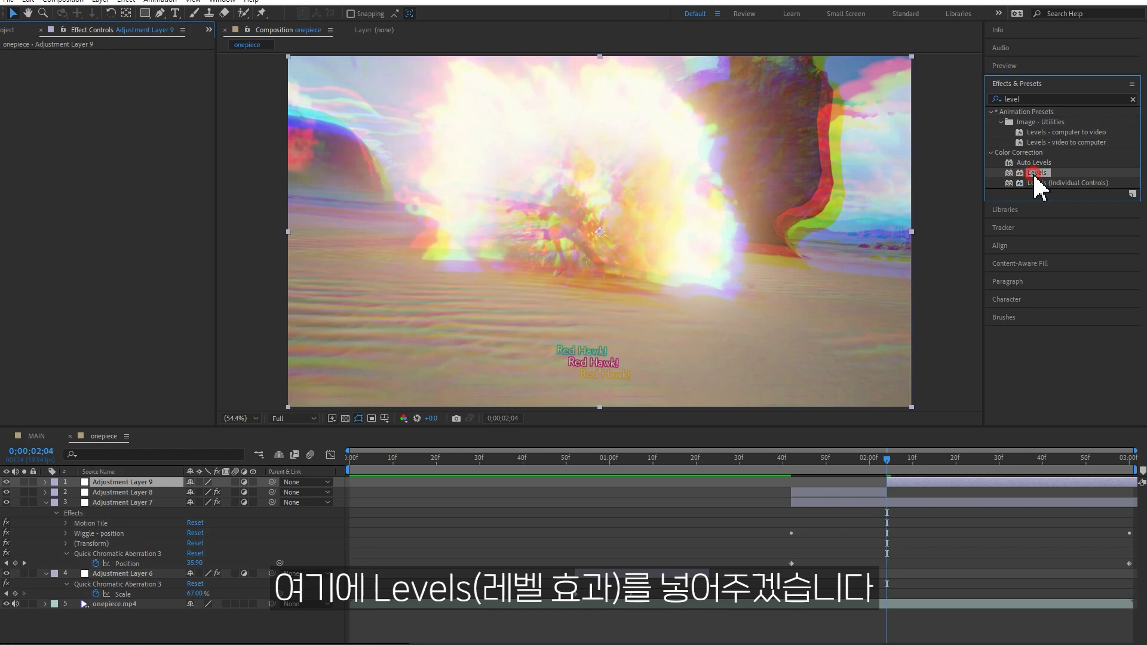
drag(1036, 173, 878, 313)
drag(168, 127, 97, 129)
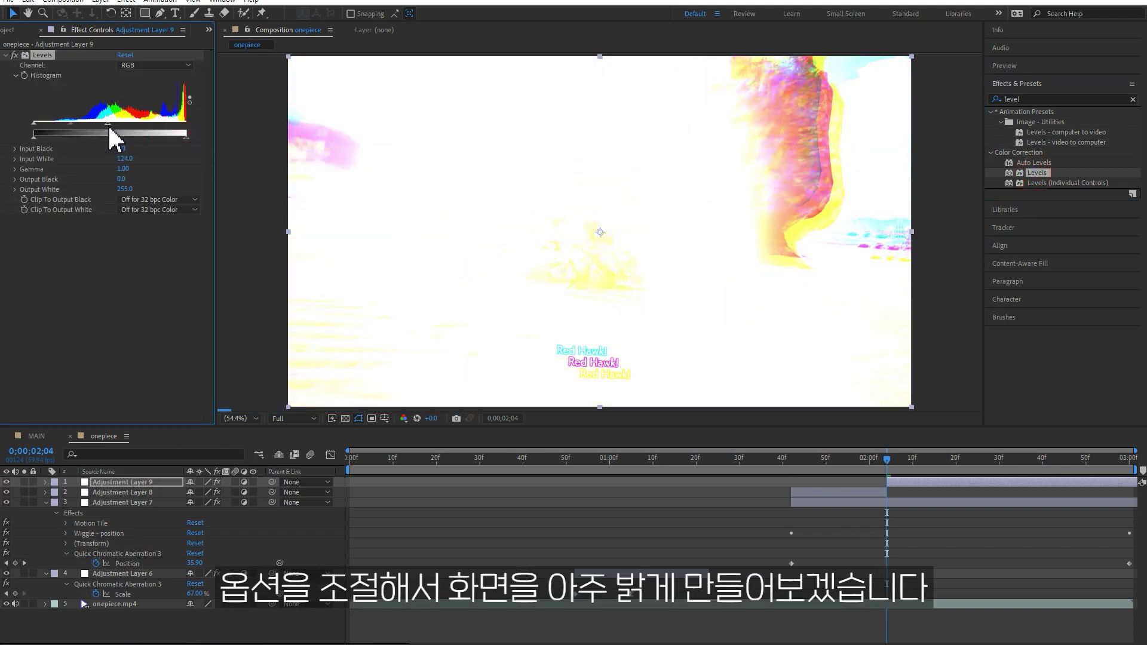
drag(115, 136, 123, 136)
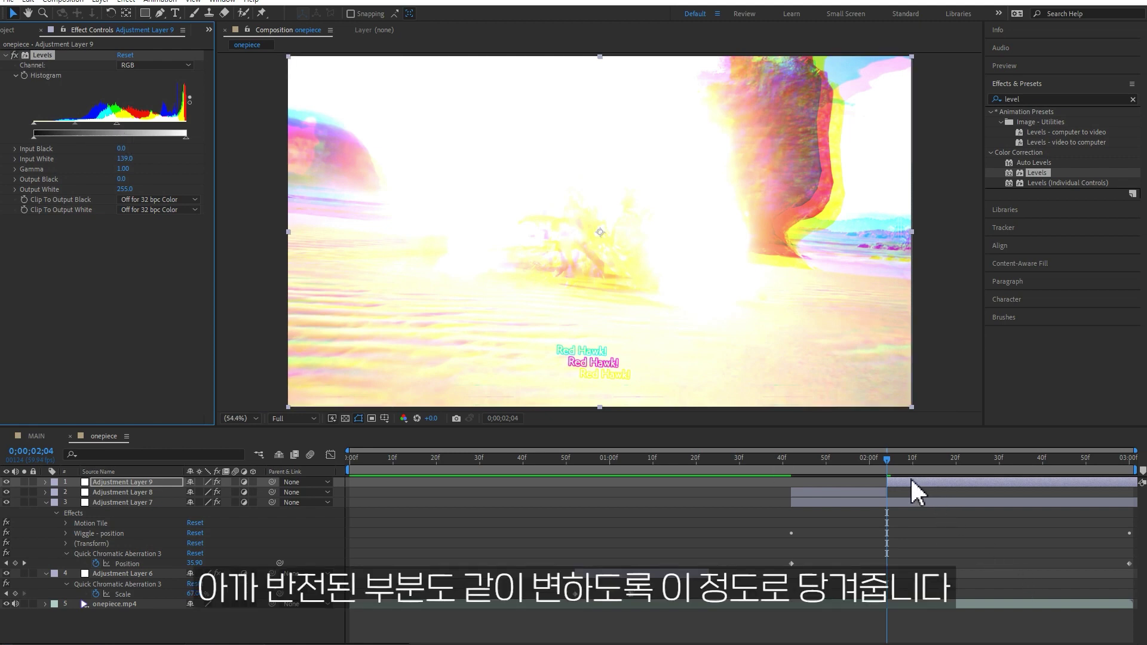
drag(895, 483, 882, 483)
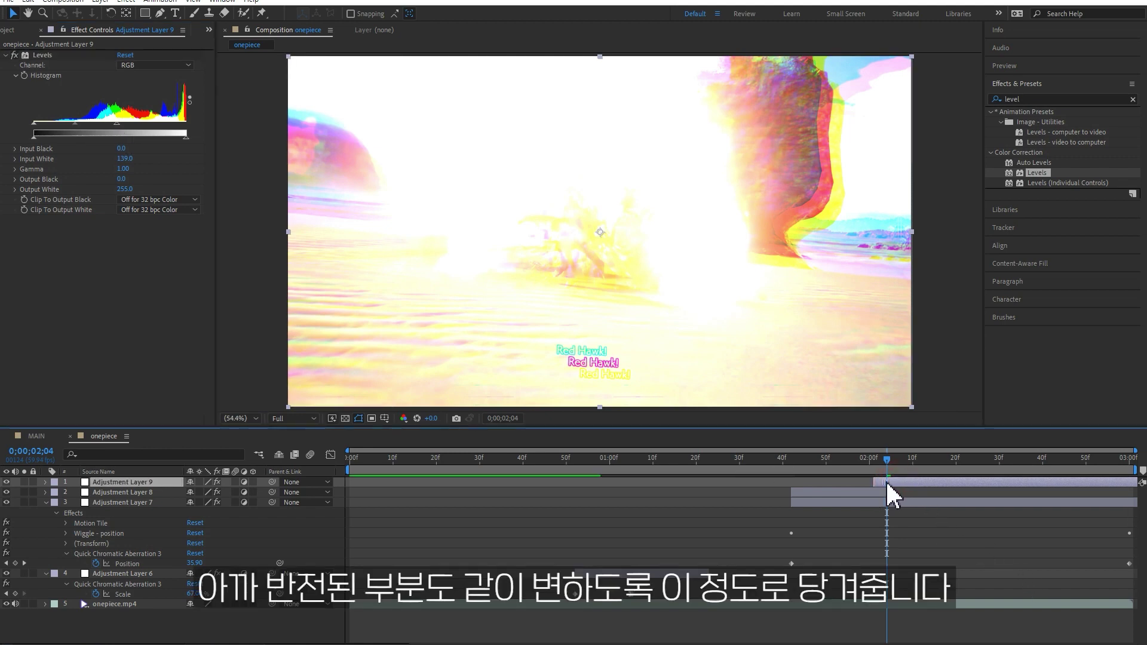
click(901, 459)
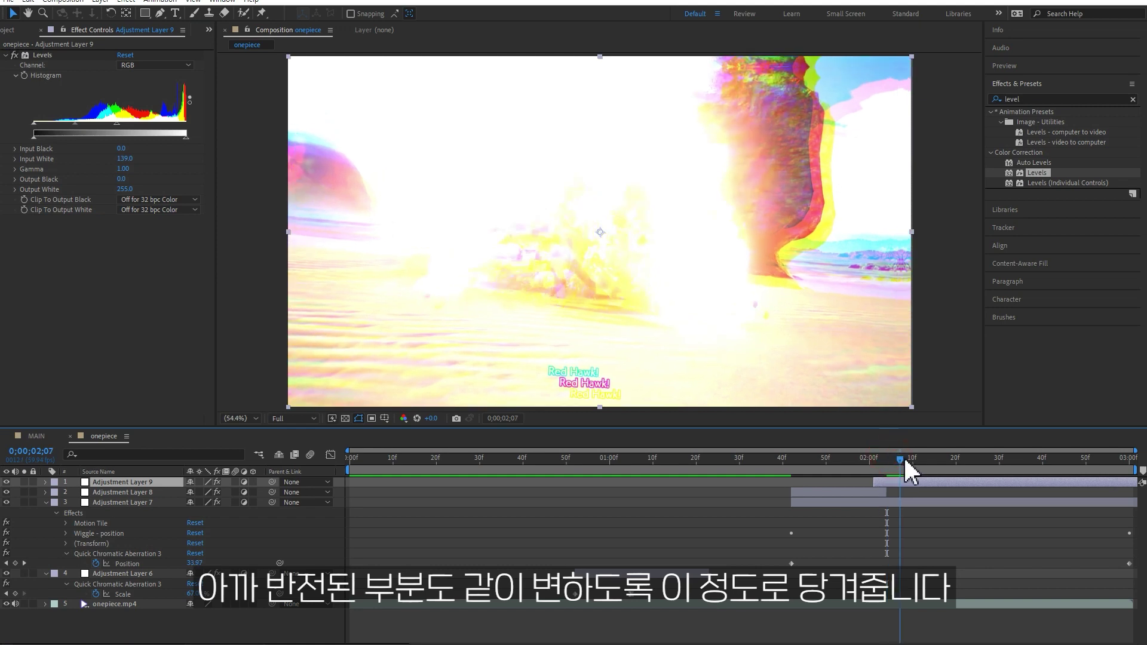
- Cut Adjustment Layer 9 at 2;07, delete the remainder, and preview from 2;00
key(ctrl+shift+d)
key(Delete)
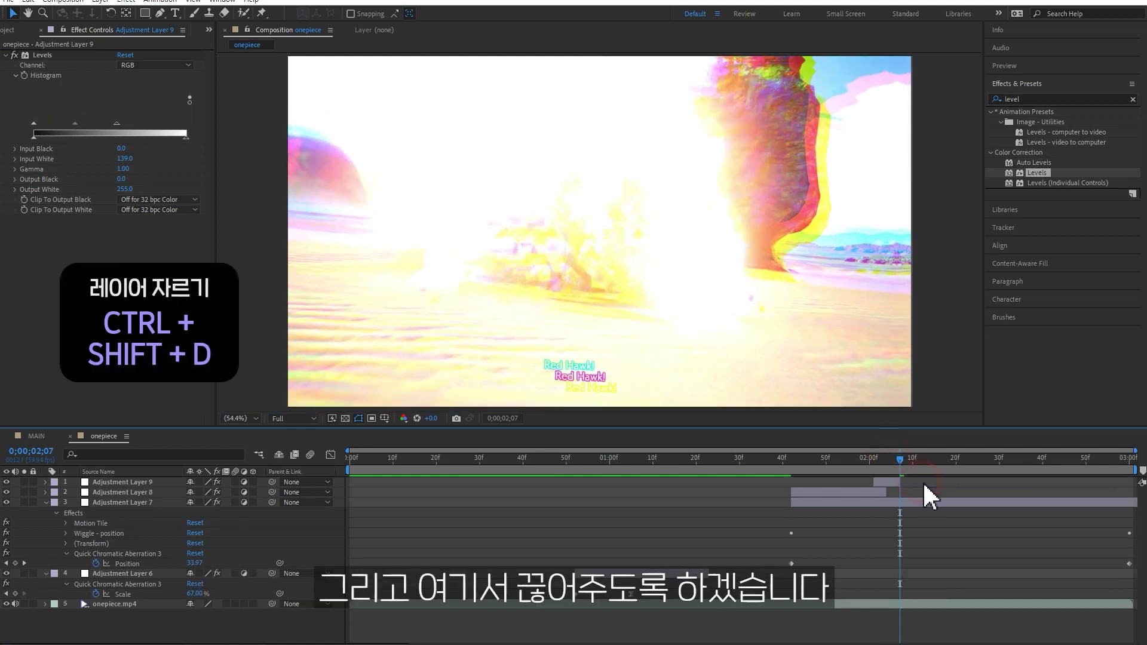
drag(877, 459, 912, 465)
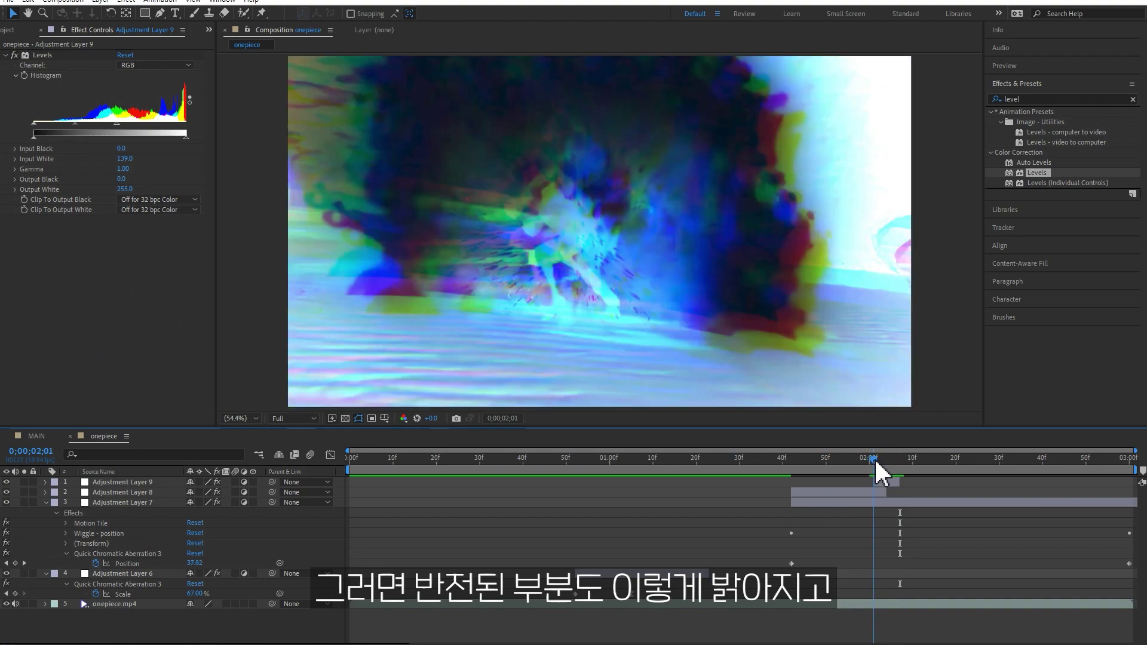
key(space)
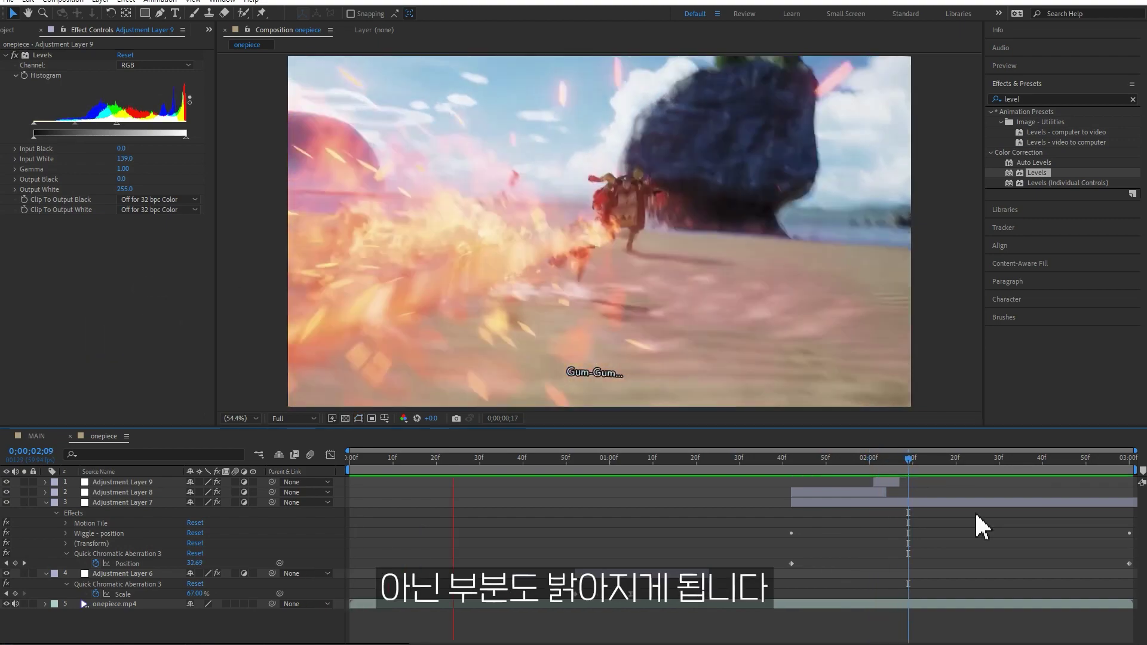